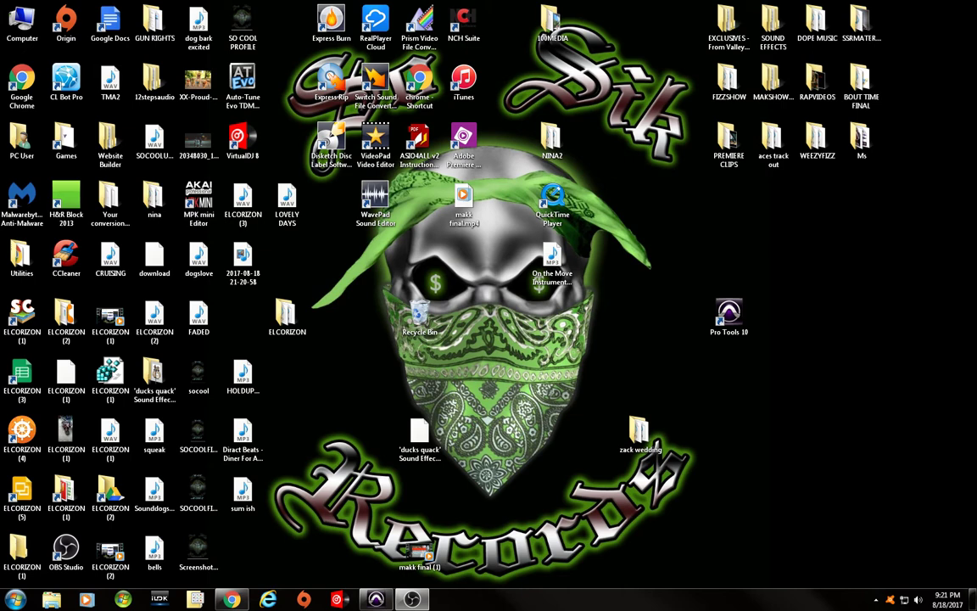
Restore the fizzmakcool session, zoom out, and audition playback from 180+07.
click(376, 599)
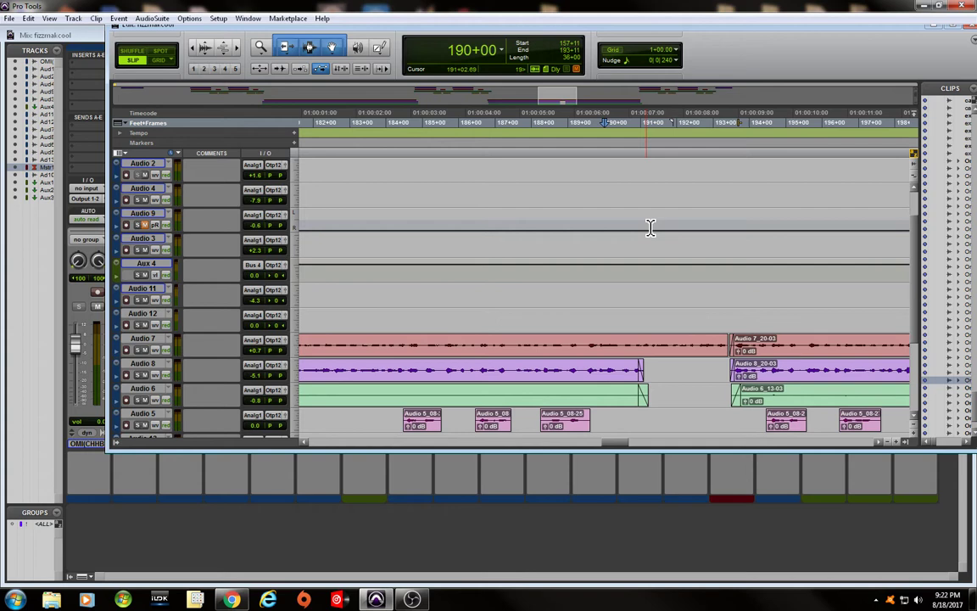
key(ctrl+bracketleft)
key(ctrl+bracketleft)
key(ctrl+bracketleft)
key(ctrl+bracketleft)
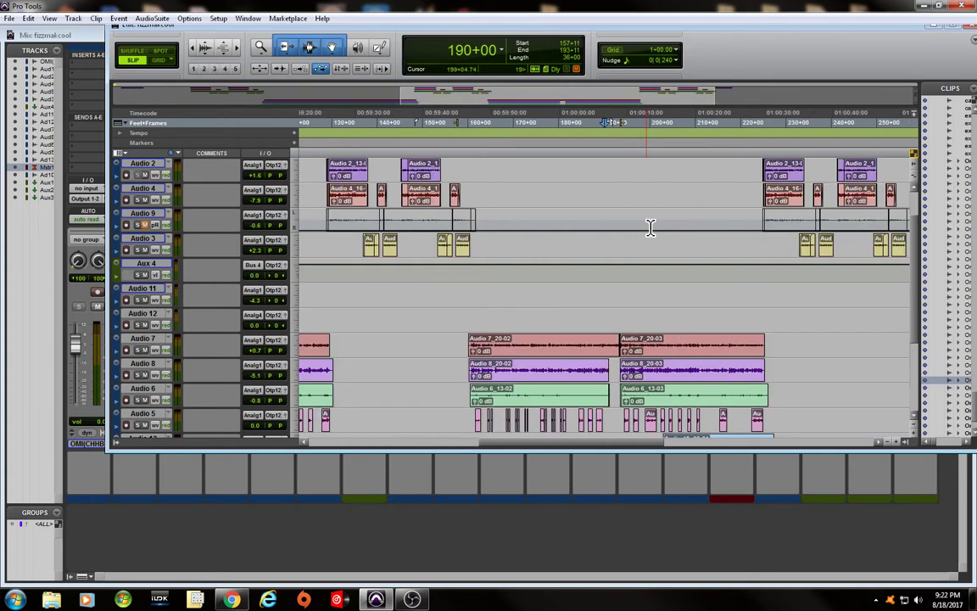
scroll(606, 245, up, 2)
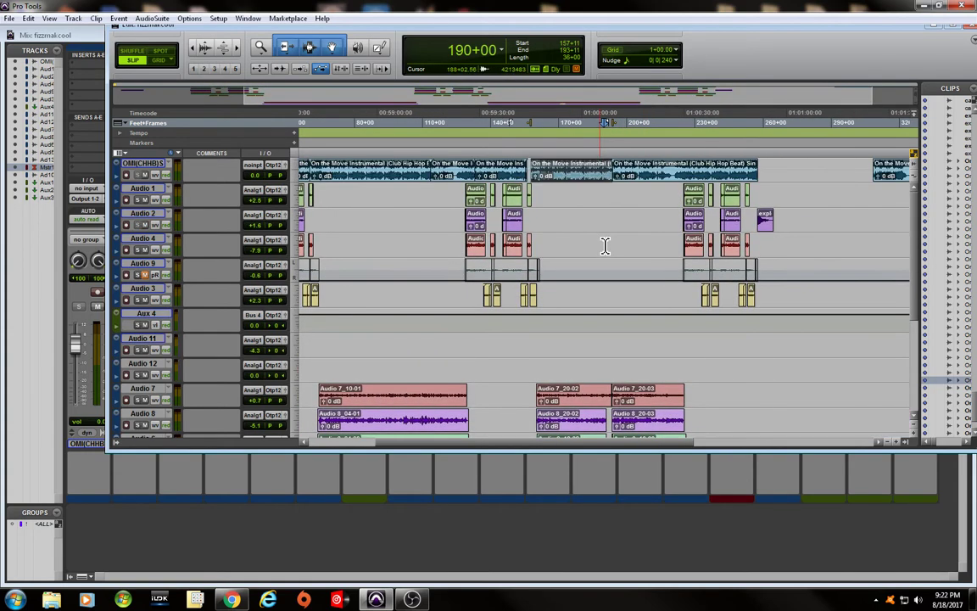
click(589, 124)
key(space)
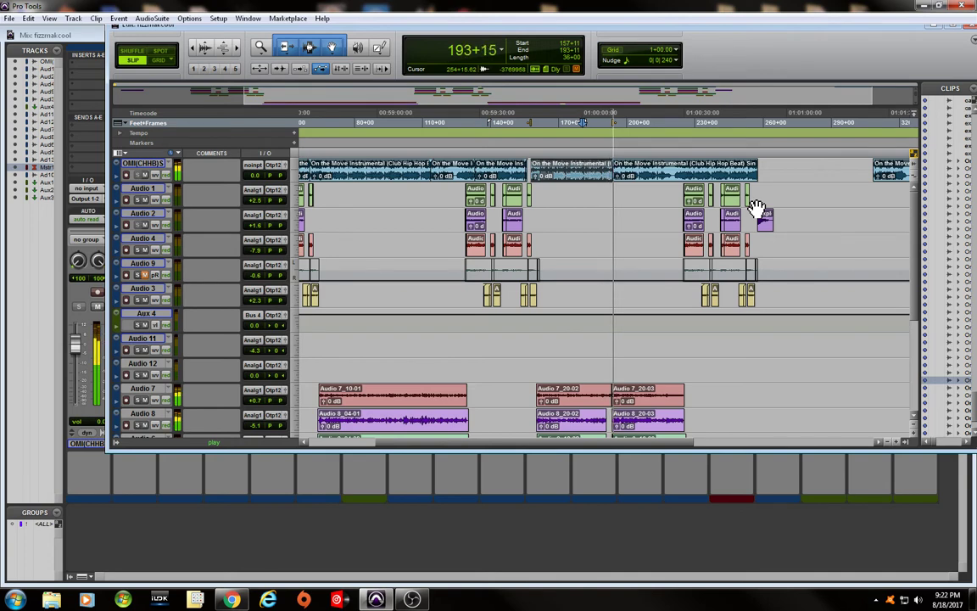
key(space)
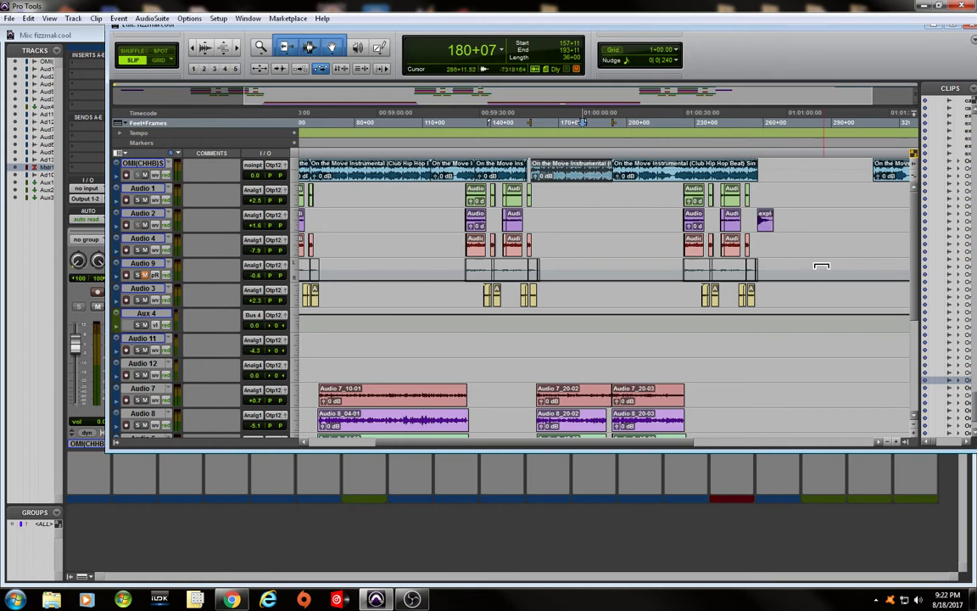
Maximize the Edit window and show the volume lane beneath the Audio 7 track.
click(951, 27)
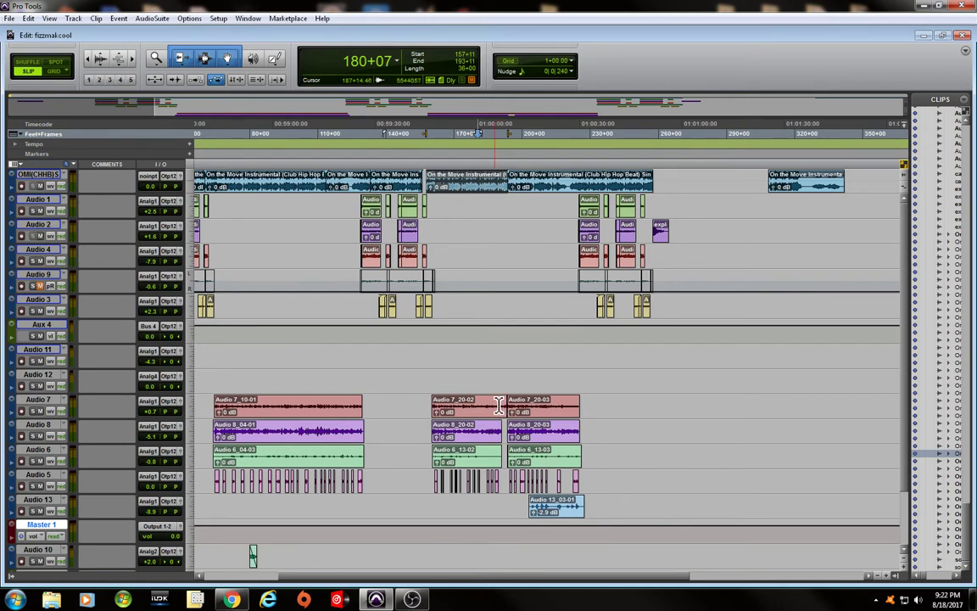
click(499, 405)
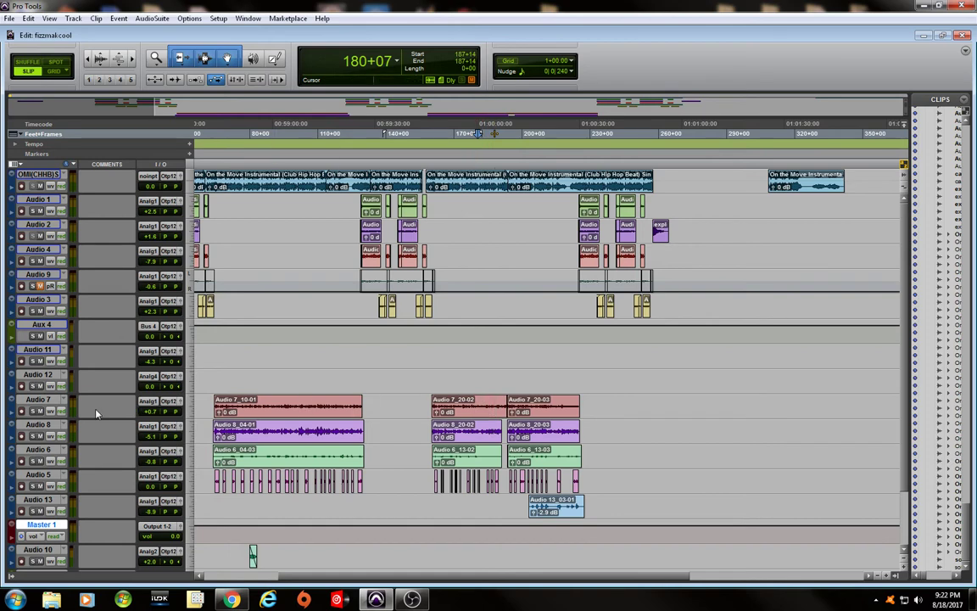
right_click(65, 407)
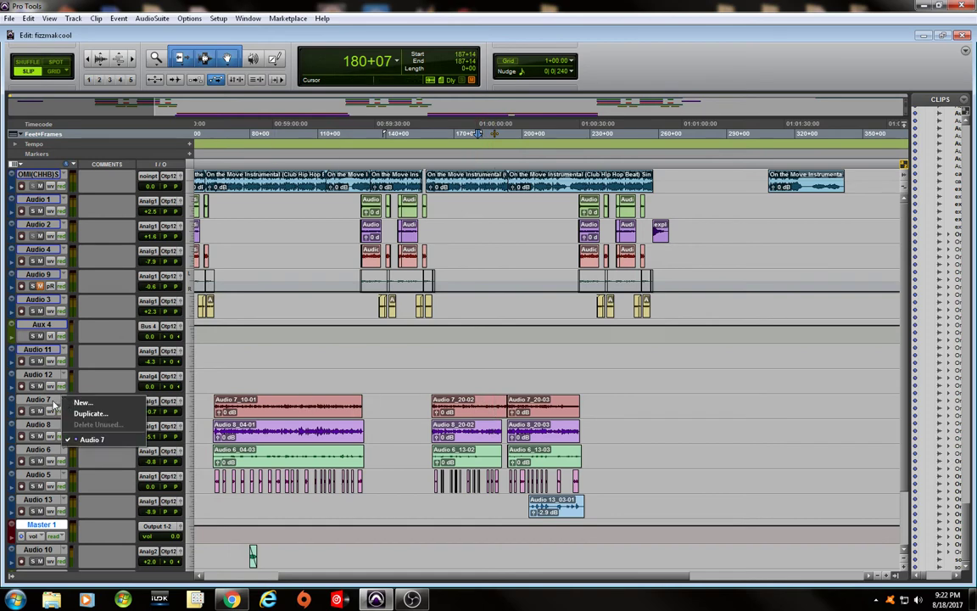
click(64, 405)
right_click(64, 405)
click(52, 411)
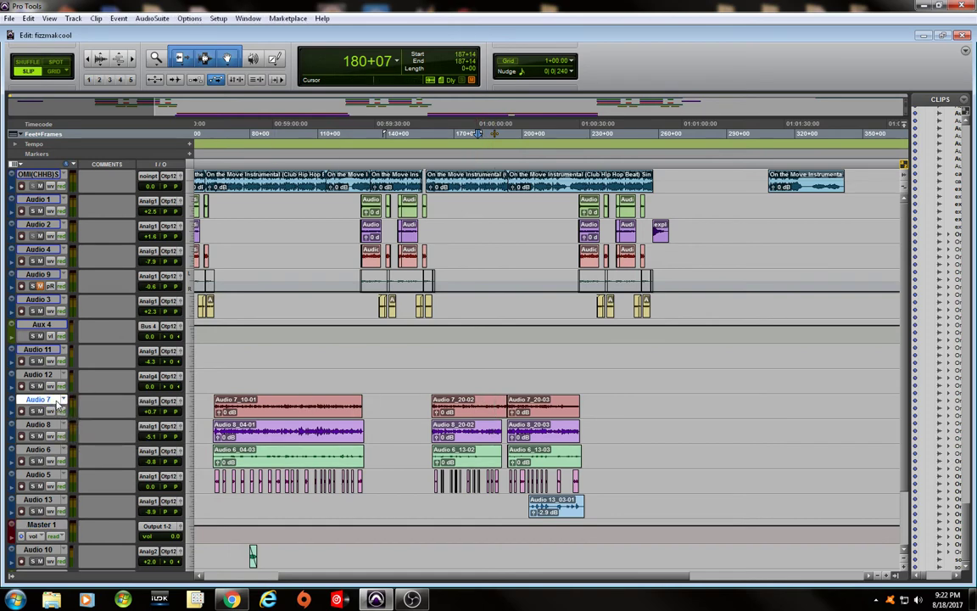
click(12, 415)
Set Audio 7's track height to large and audition the vocal clip zoomed in.
right_click(12, 399)
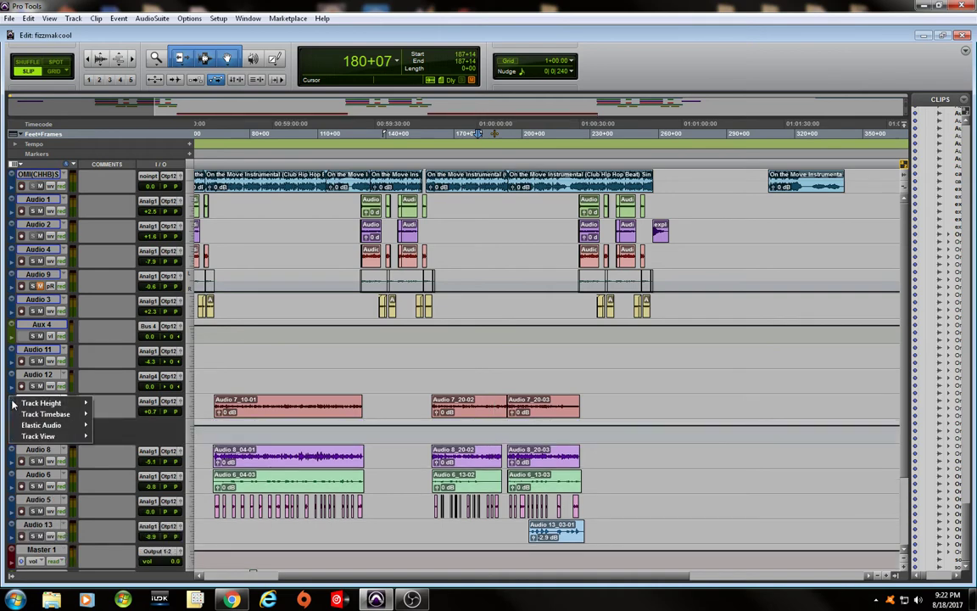
mouse_move(38, 406)
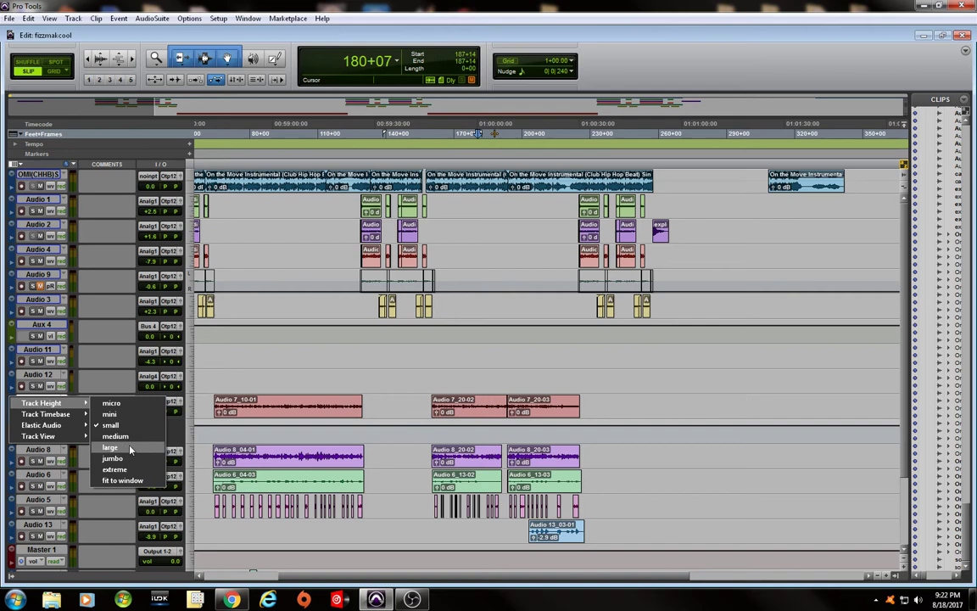
click(113, 447)
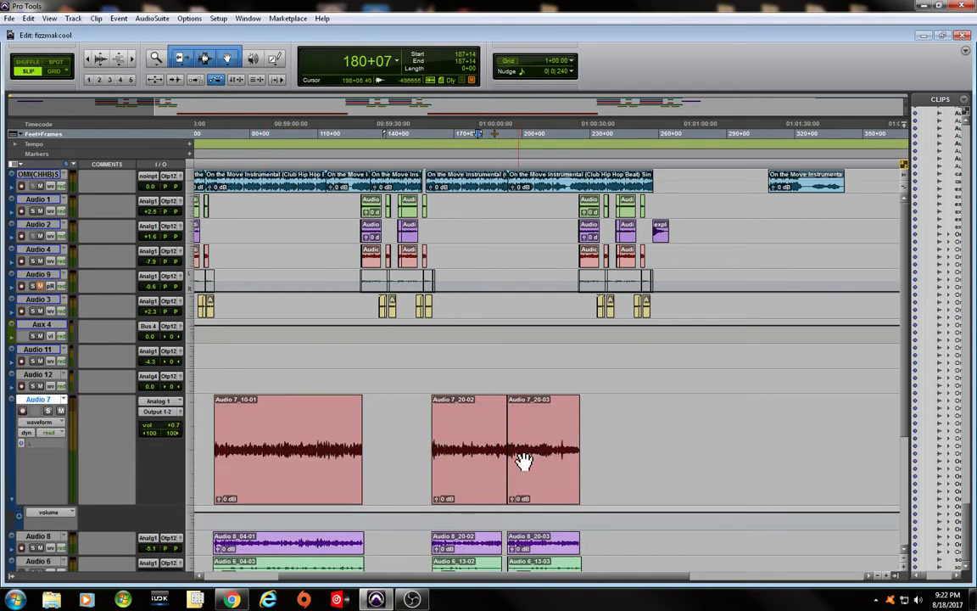
key(space)
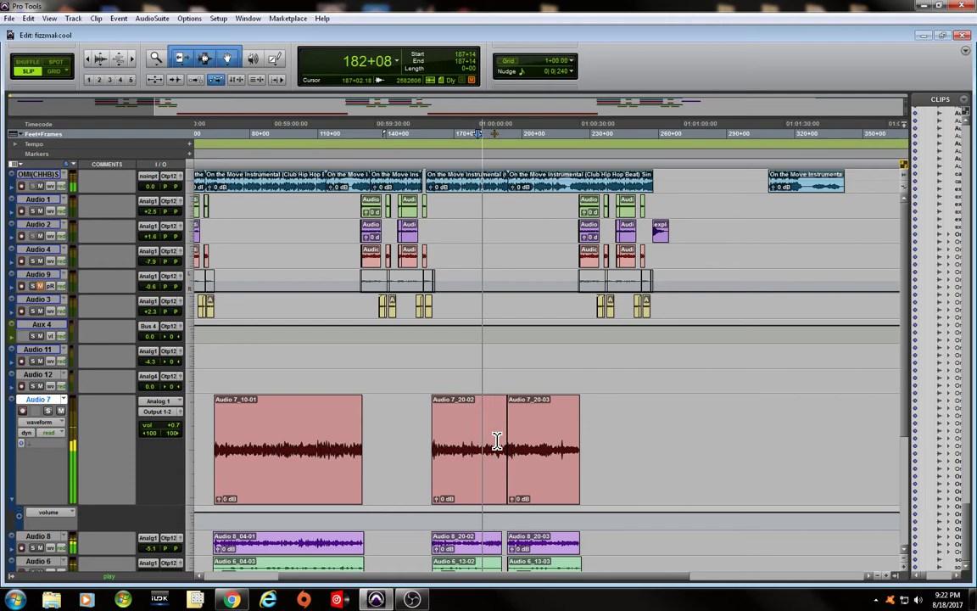
key(ctrl+])
key(ctrl+])
key(ctrl+])
key(ctrl+])
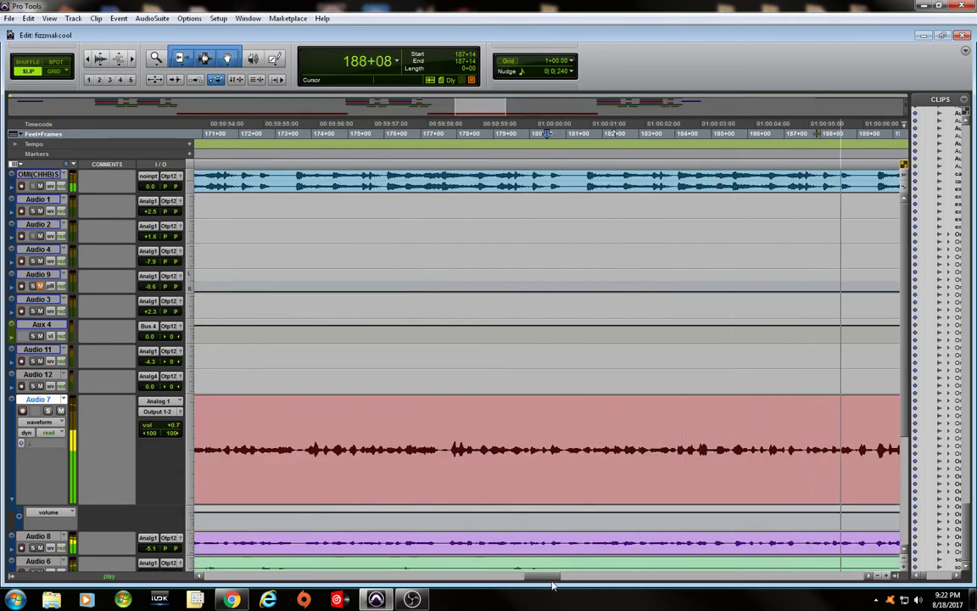
drag(548, 577, 566, 580)
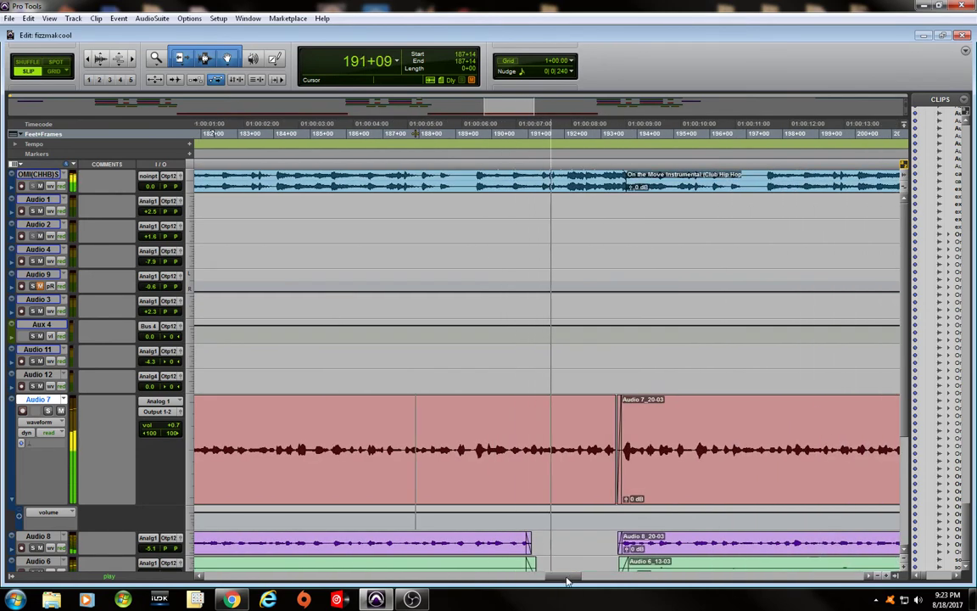
key(space)
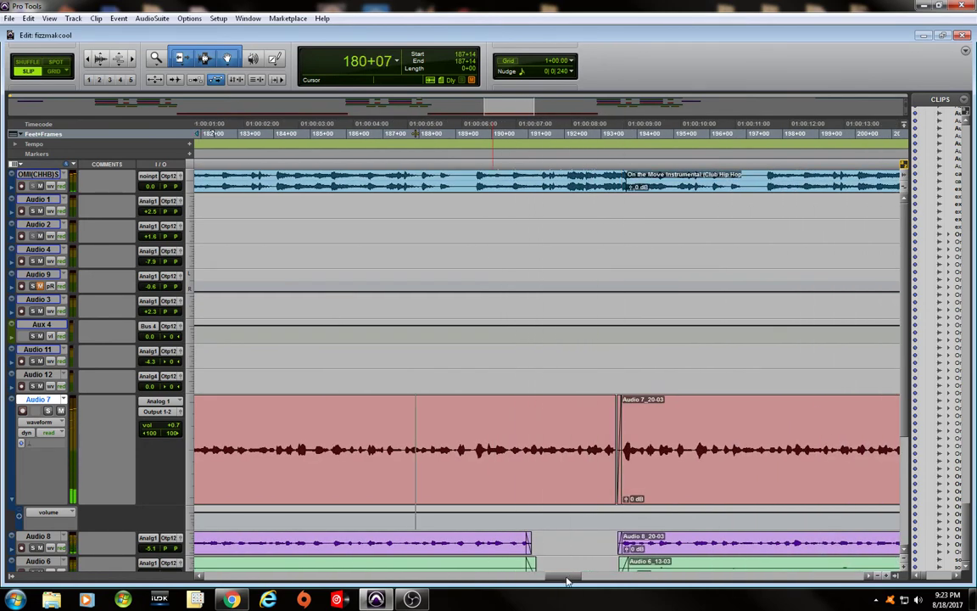
Select the Audio 7 vocal phrase from 190+13 up to the 20-03 clip boundary, auditioning it.
click(518, 441)
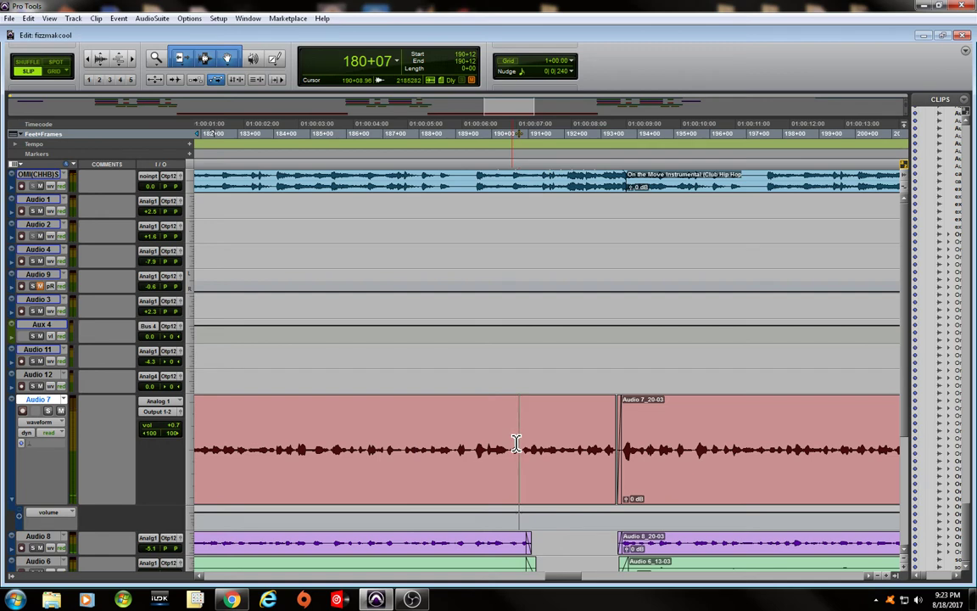
key(space)
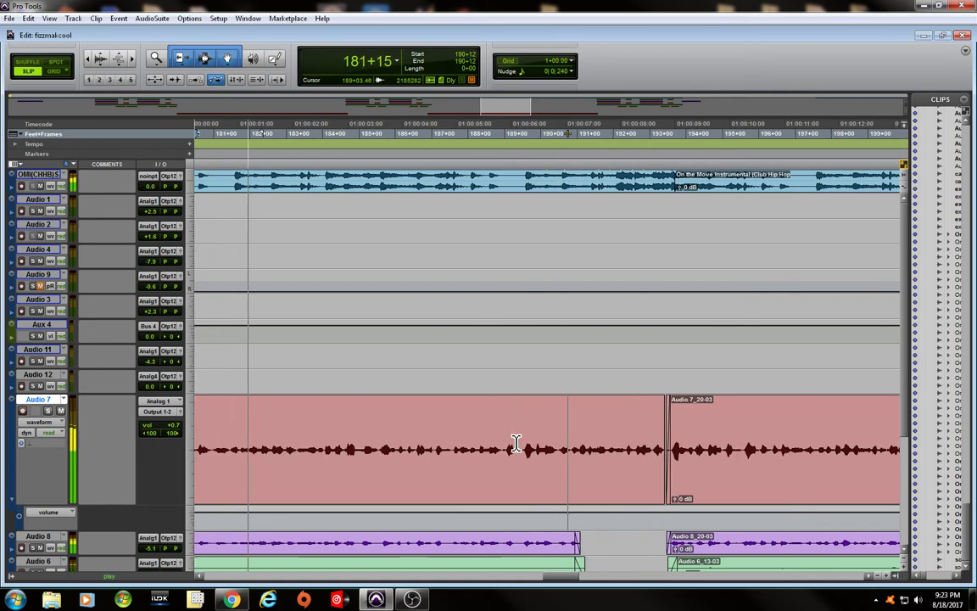
key(space)
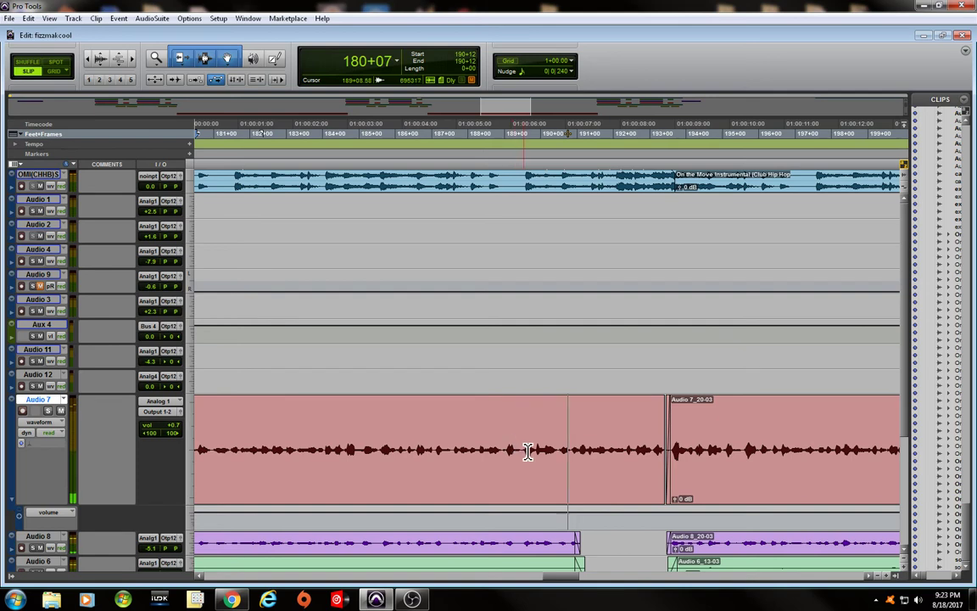
drag(525, 451, 673, 451)
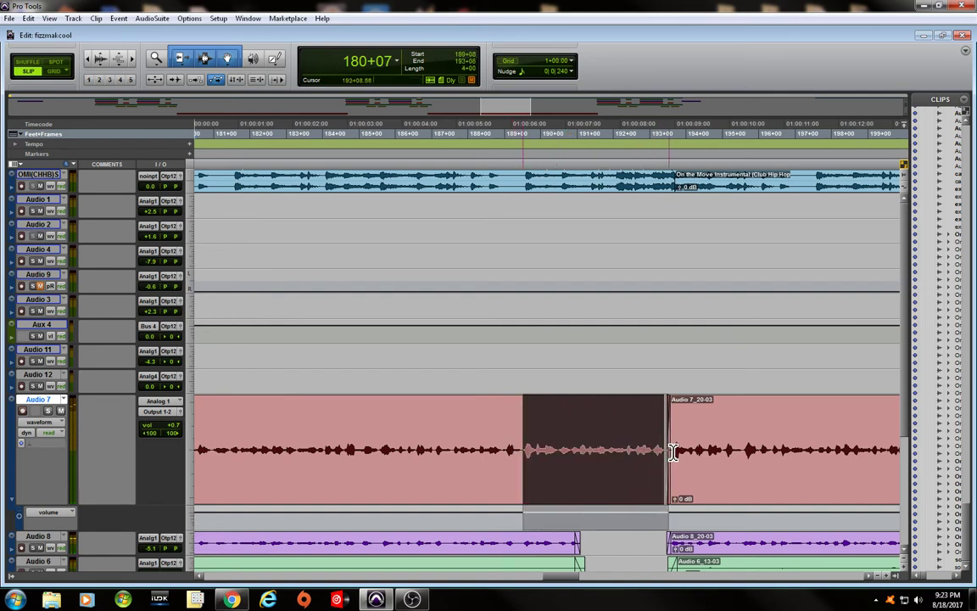
key(space)
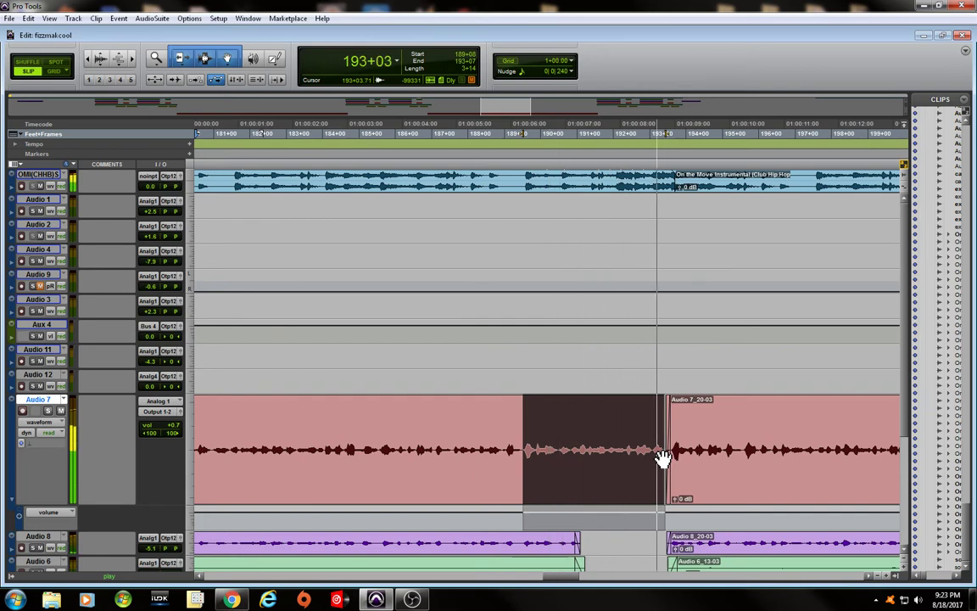
double_click(580, 449)
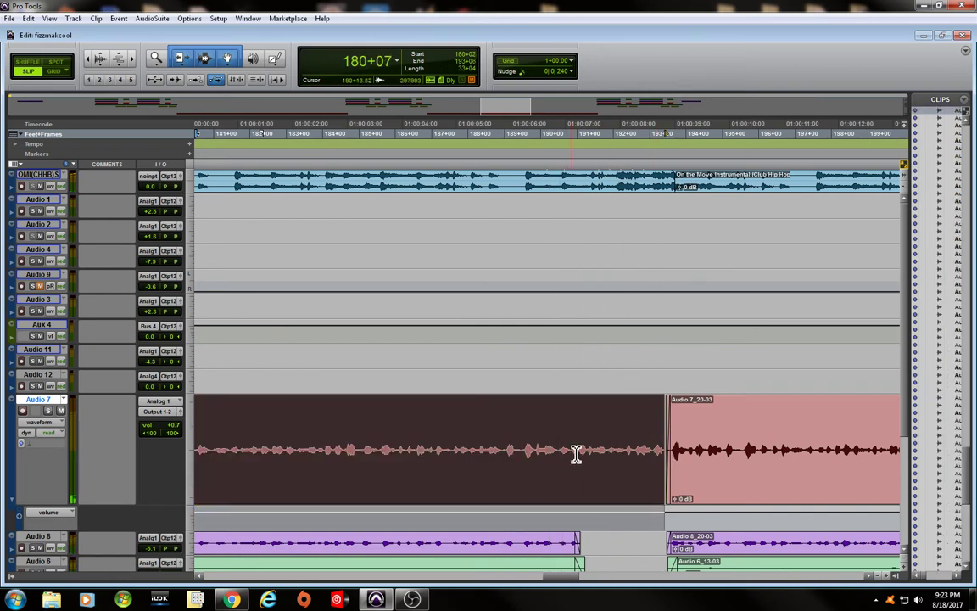
click(576, 454)
drag(575, 454, 672, 458)
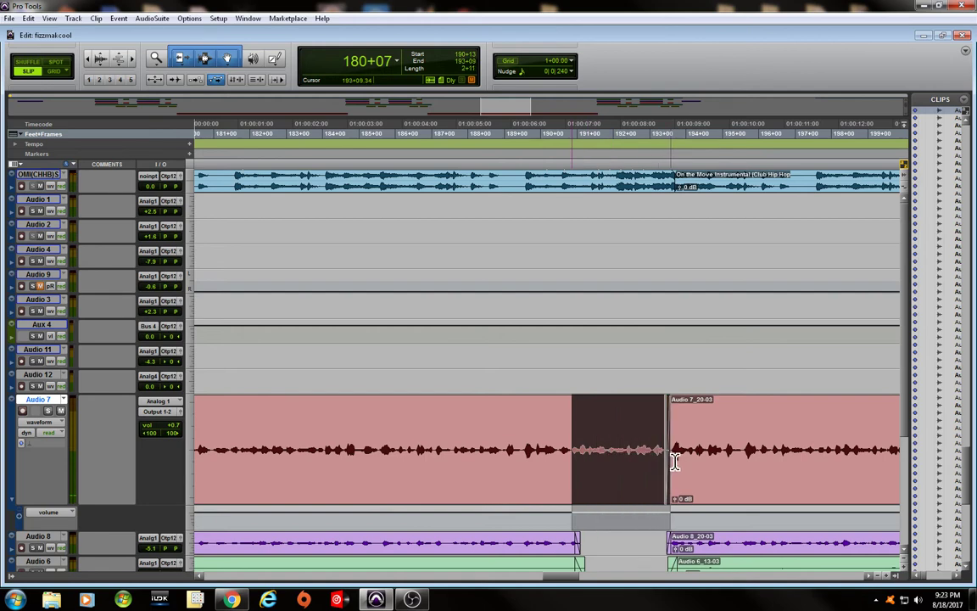
Open the AudioSuite Pitch Shift processor and adjust the coarse pitch while previewing the phrase.
click(154, 19)
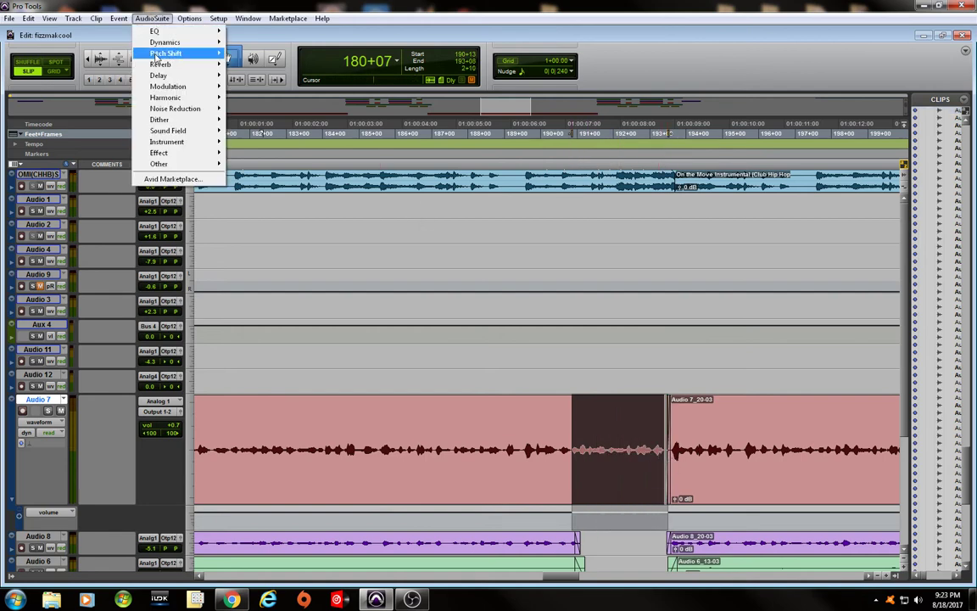
mouse_move(162, 55)
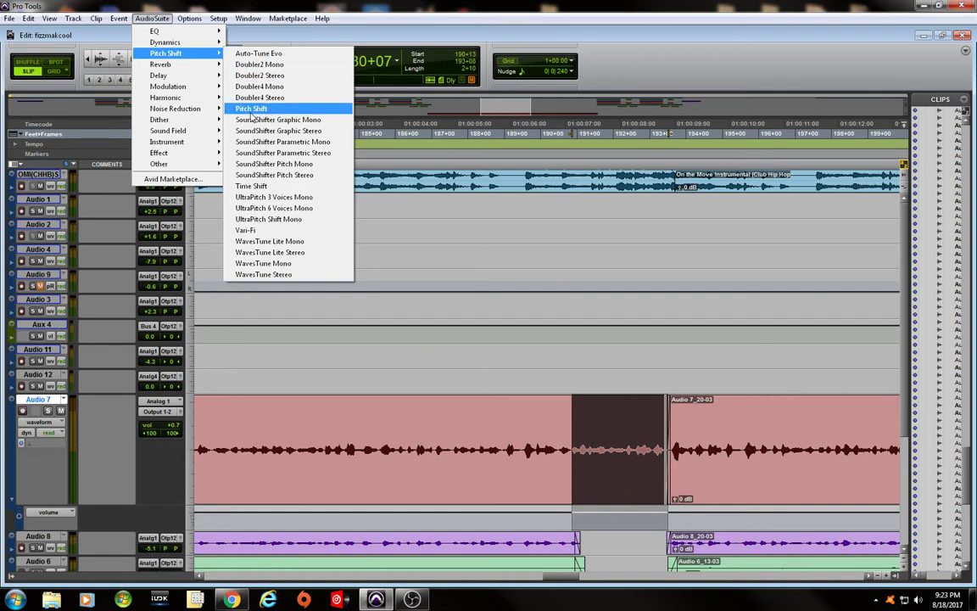
click(251, 109)
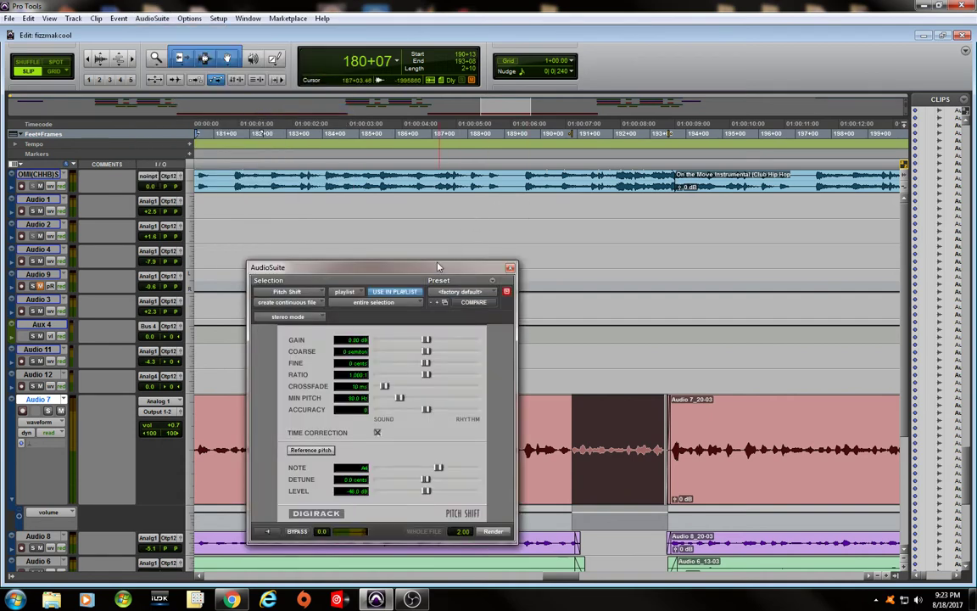
drag(437, 273, 496, 195)
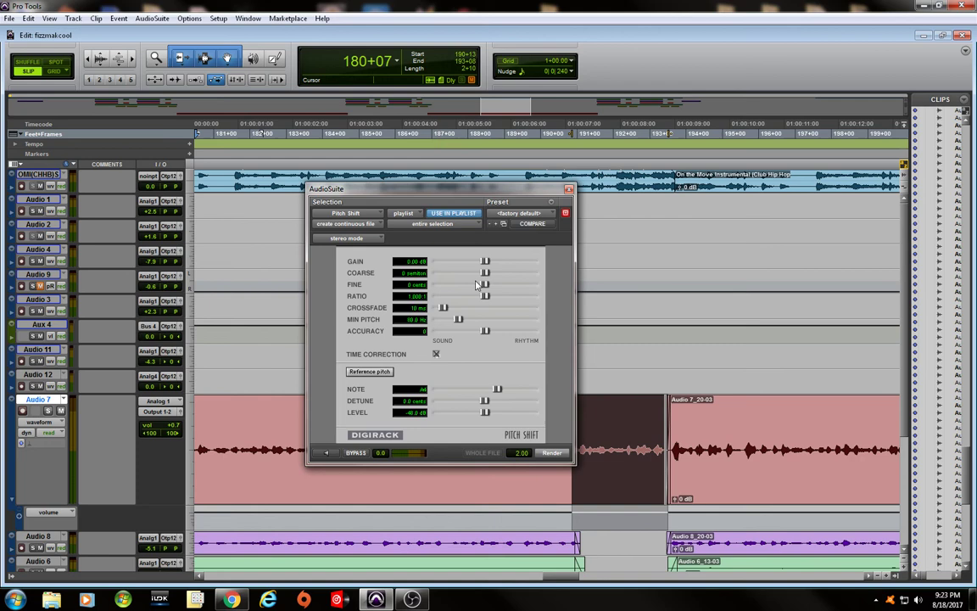
drag(487, 278, 474, 277)
click(327, 453)
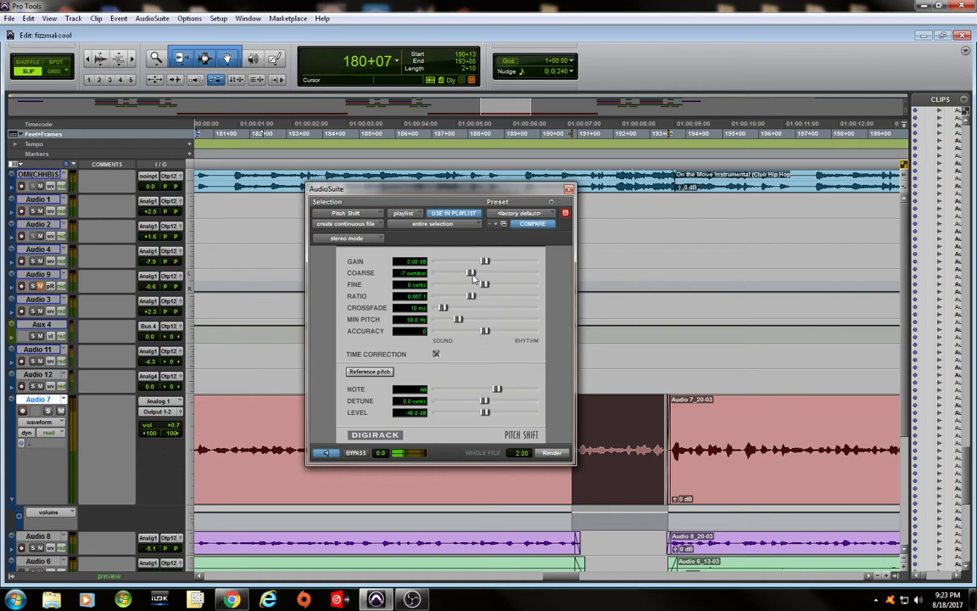
drag(472, 275, 476, 276)
drag(475, 275, 505, 272)
drag(504, 274, 475, 274)
Render the pitch shift as clip Audio 7-PtSh_21-03 and play it back from 188+08.
click(540, 456)
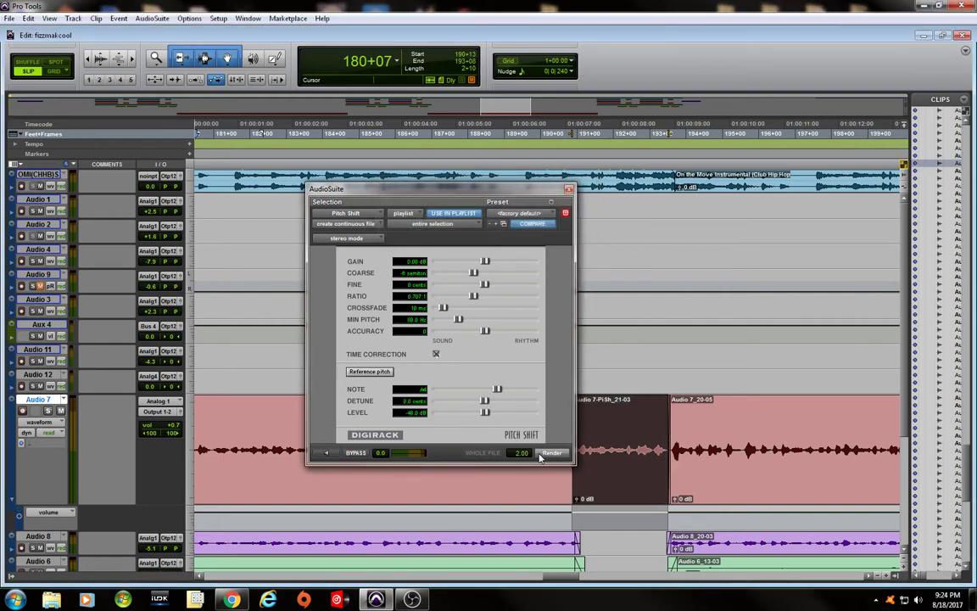
click(490, 139)
key(space)
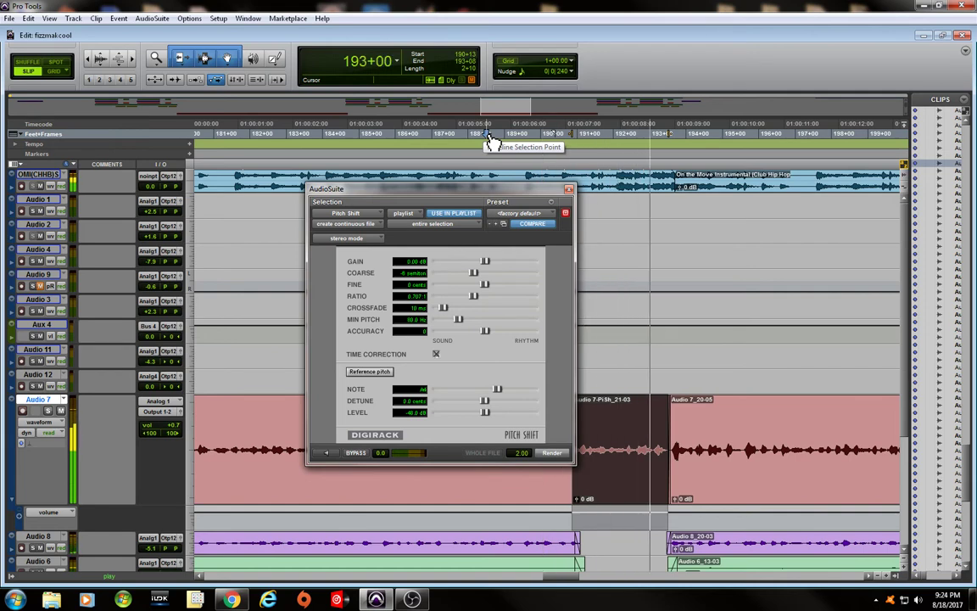
key(space)
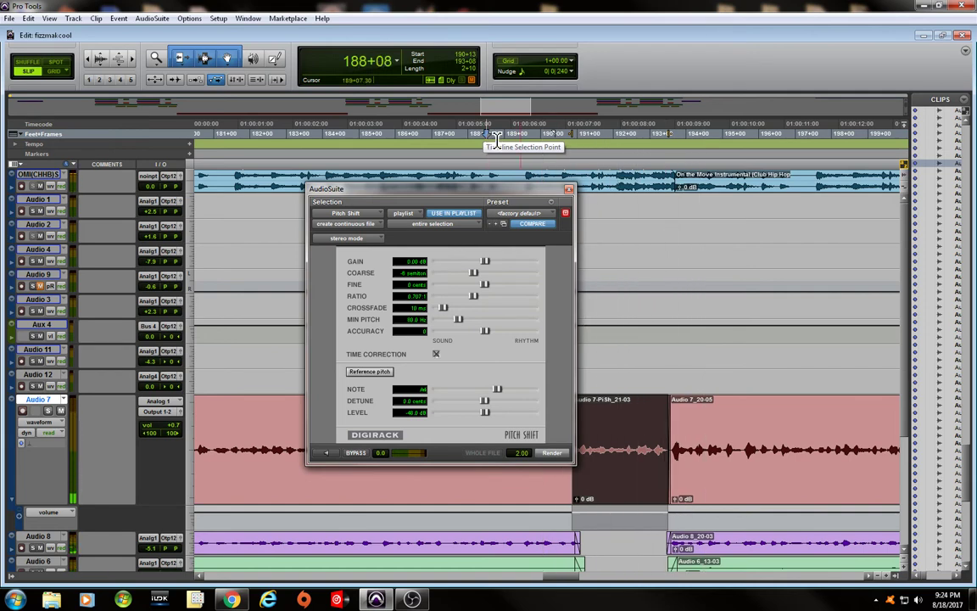
Close the Pitch Shift window and delete a stretch of the top beat track.
click(569, 189)
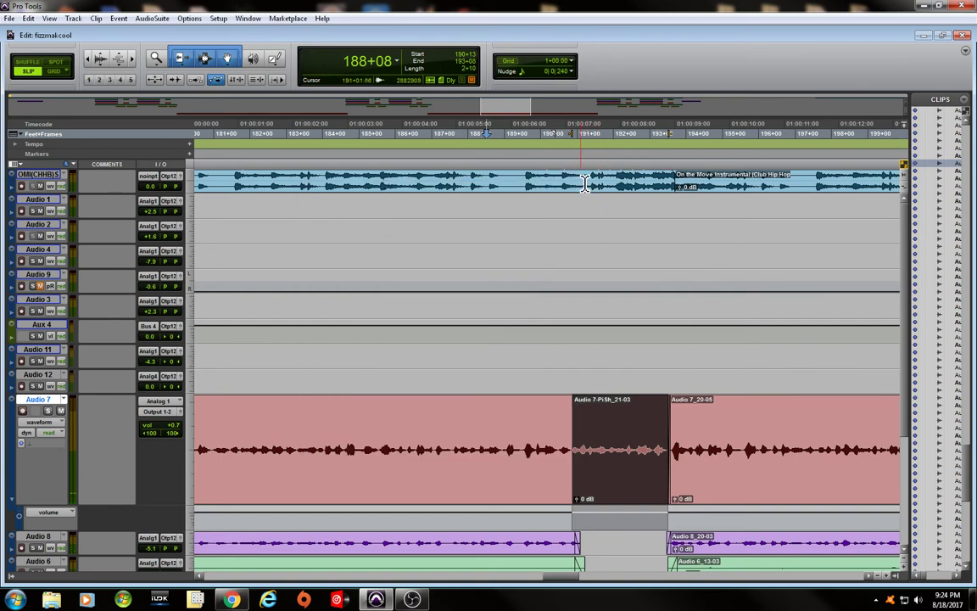
drag(580, 184, 653, 191)
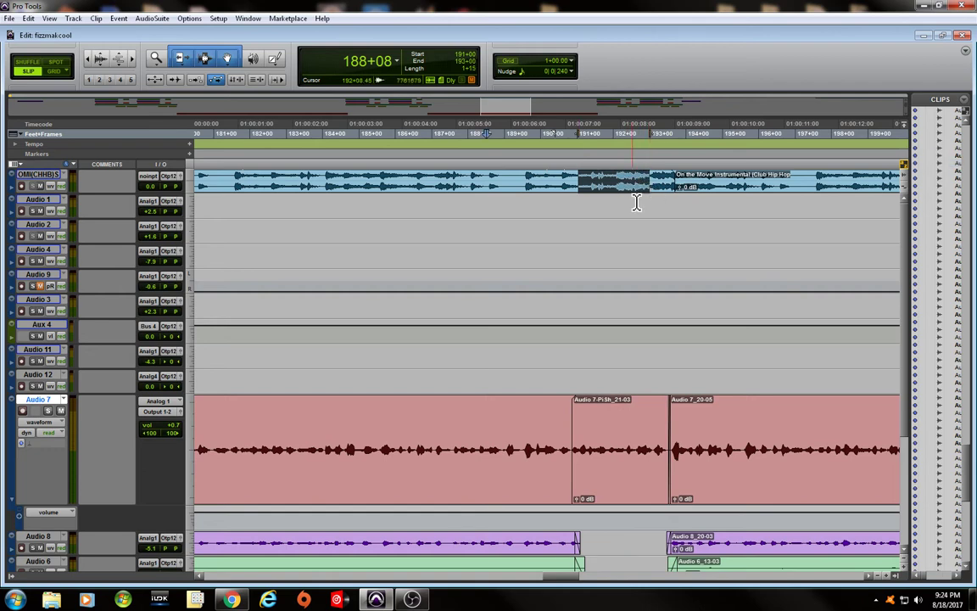
key(Delete)
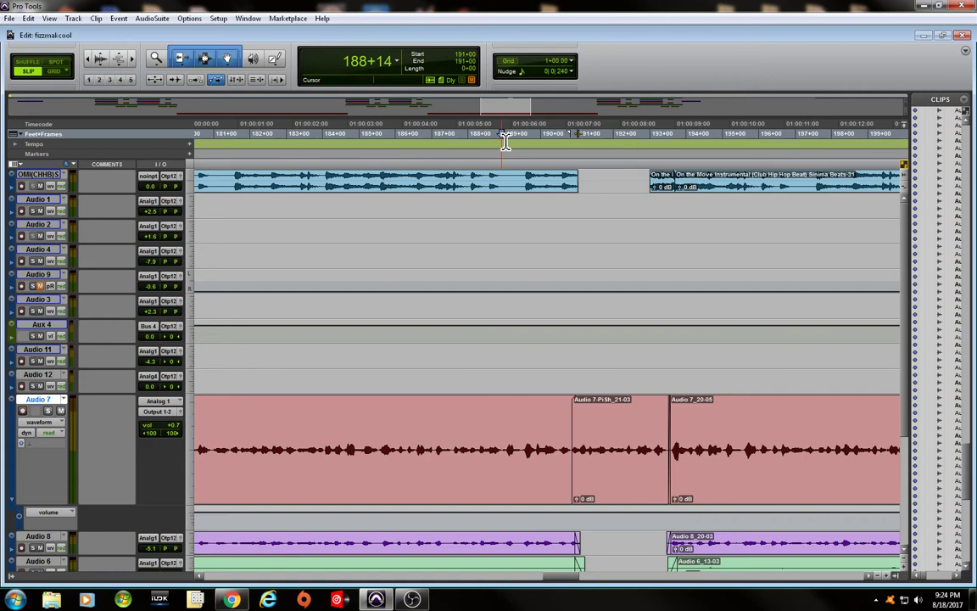
key(space)
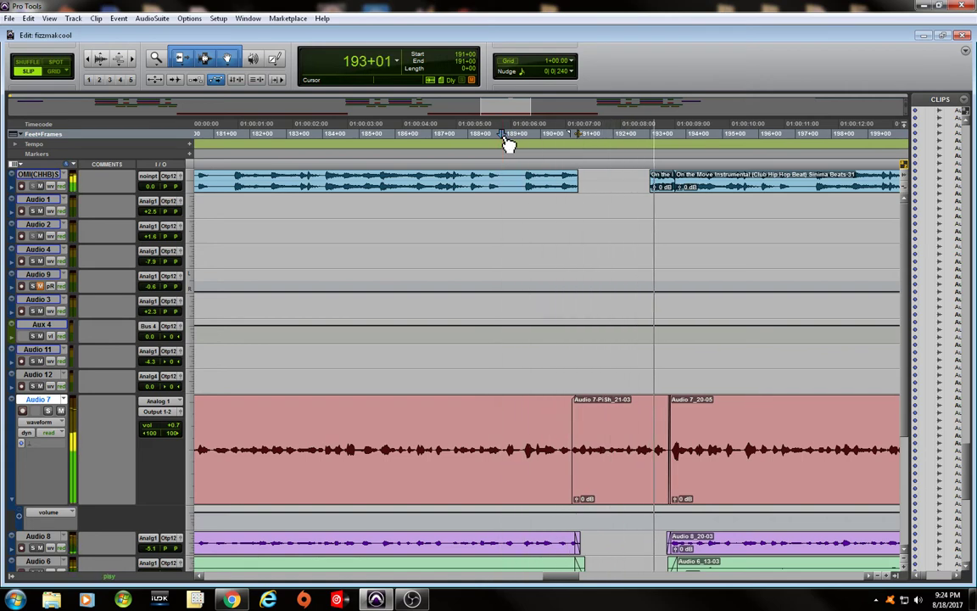
key(space)
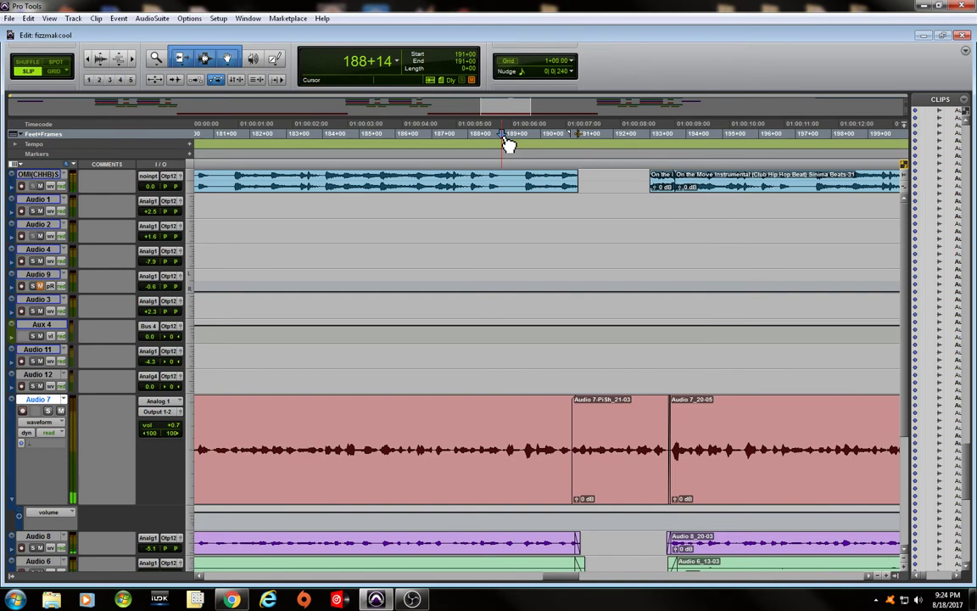
Delete the leftover beat-clip sliver and audition across the gap.
click(661, 190)
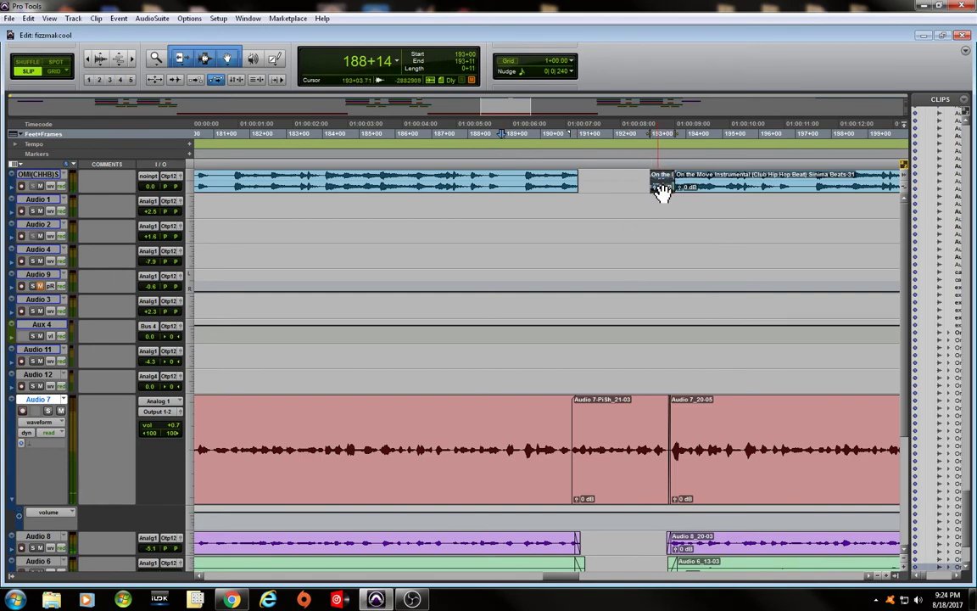
key(Delete)
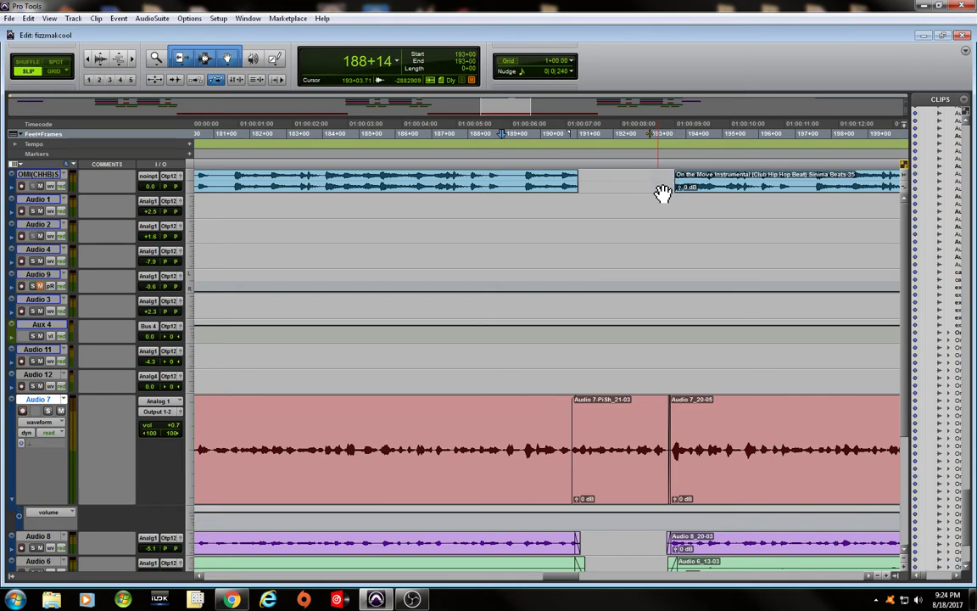
click(564, 135)
key(space)
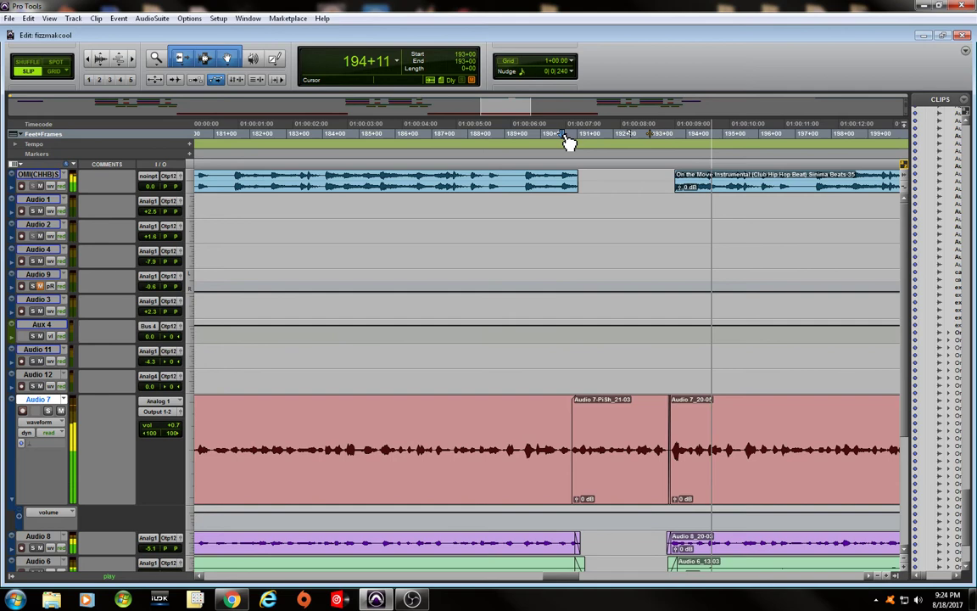
key(space)
Extend the later beat clip's start slightly earlier and audition from 192+04.
key(ctrl+])
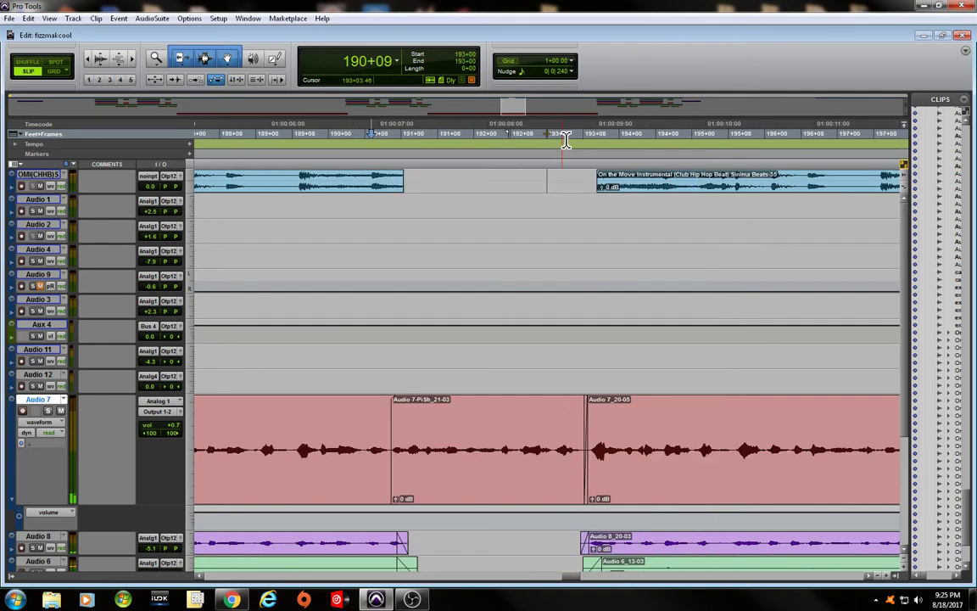
key(ctrl+])
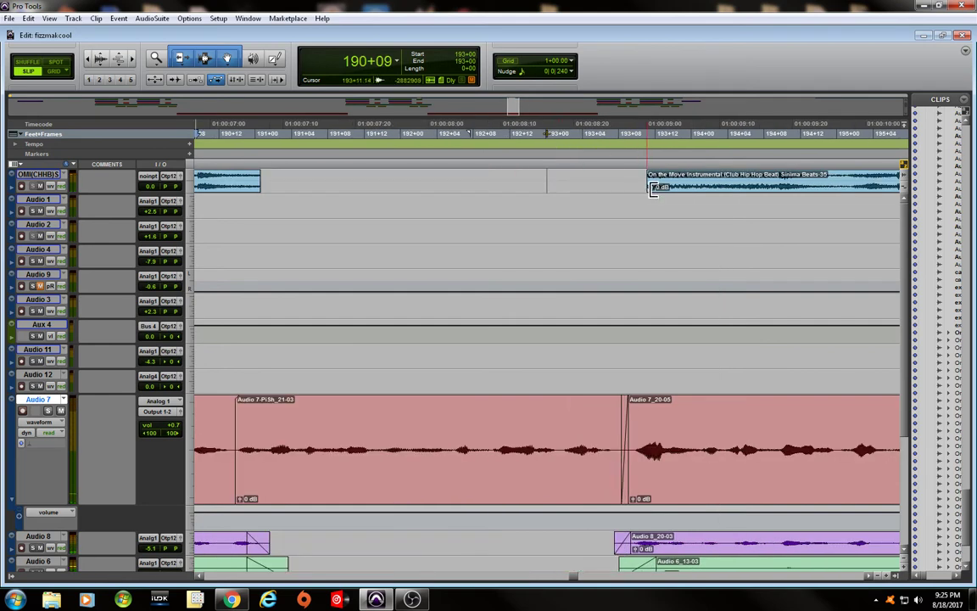
drag(653, 188, 632, 188)
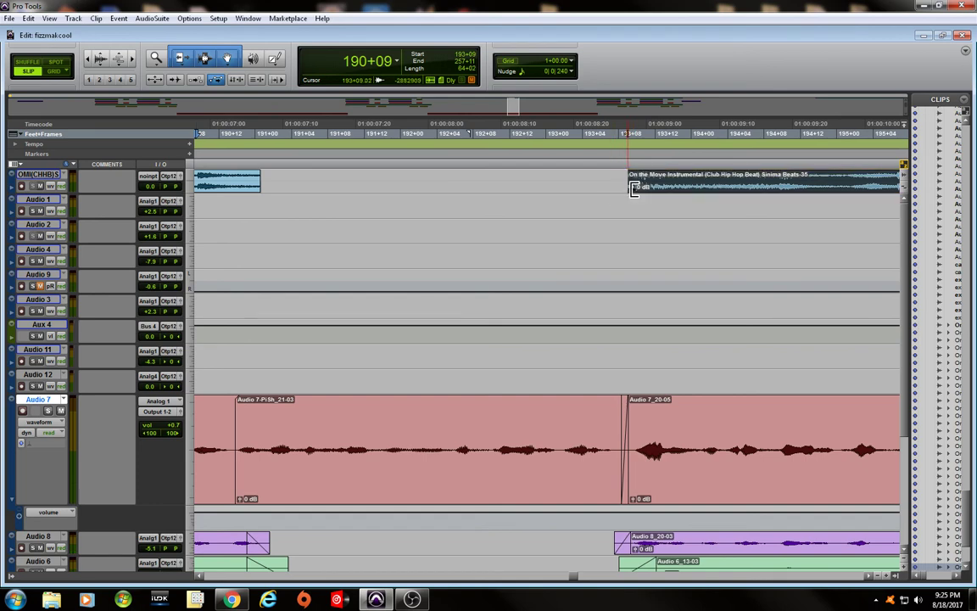
click(589, 137)
key(space)
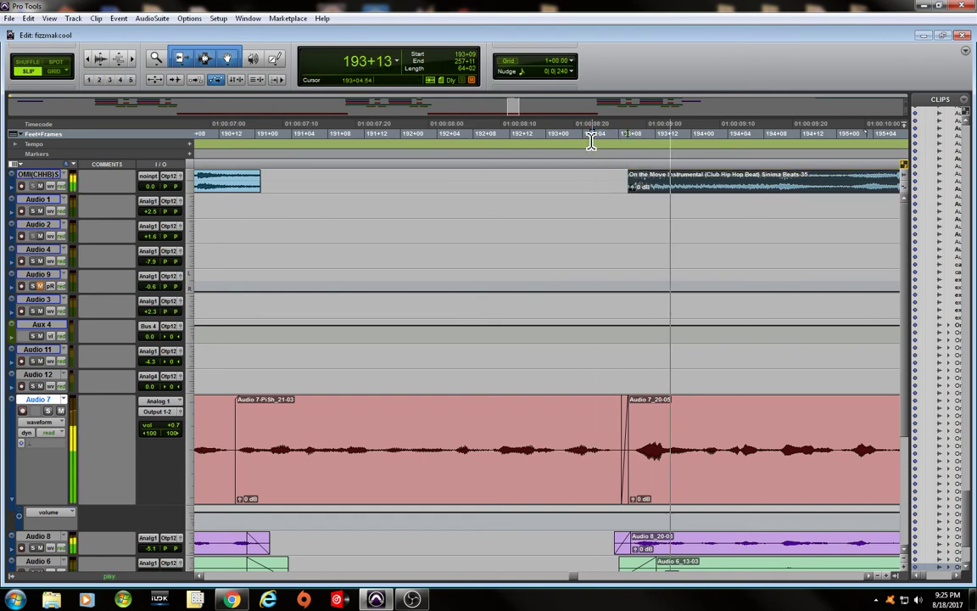
key(space)
click(447, 136)
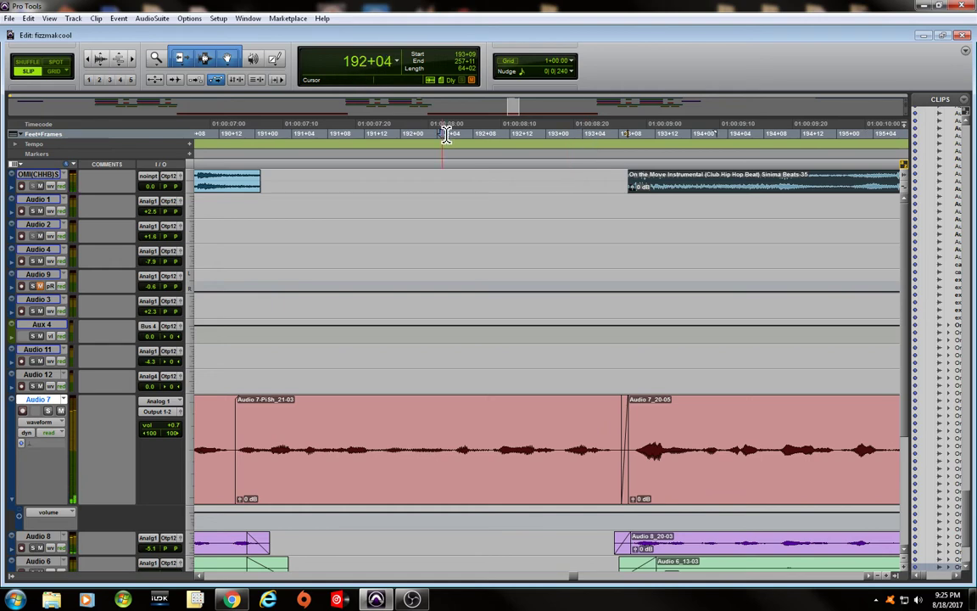
key(space)
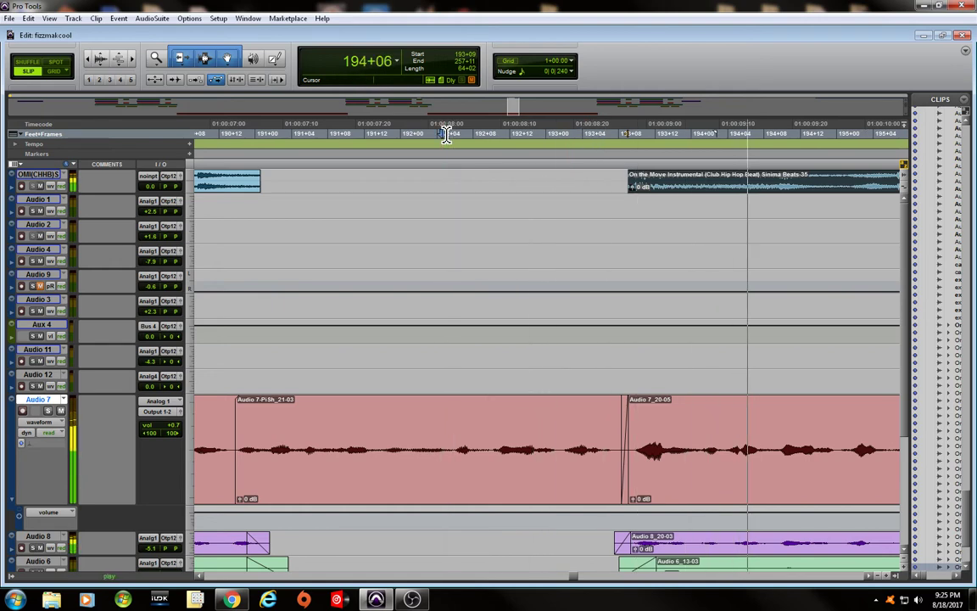
key(space)
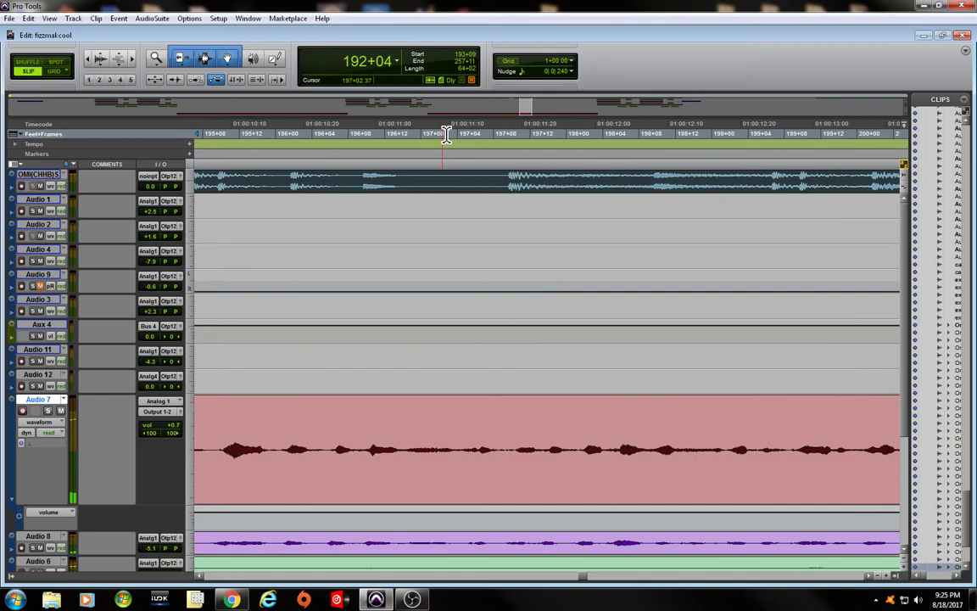
Trim the later beat clip's start to about 193+10, making it Sinima Beats-31.
key(ctrl+bracketleft)
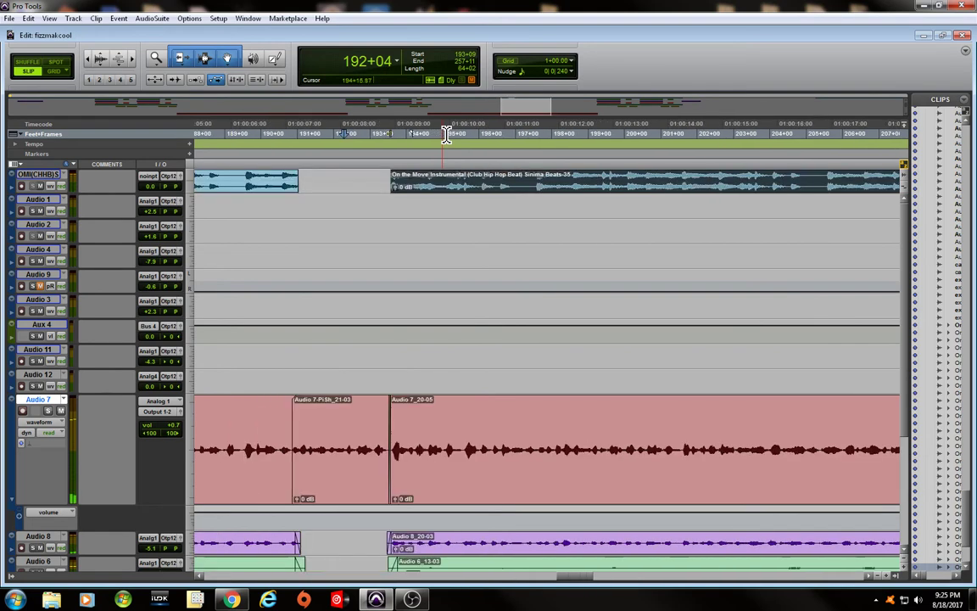
click(394, 170)
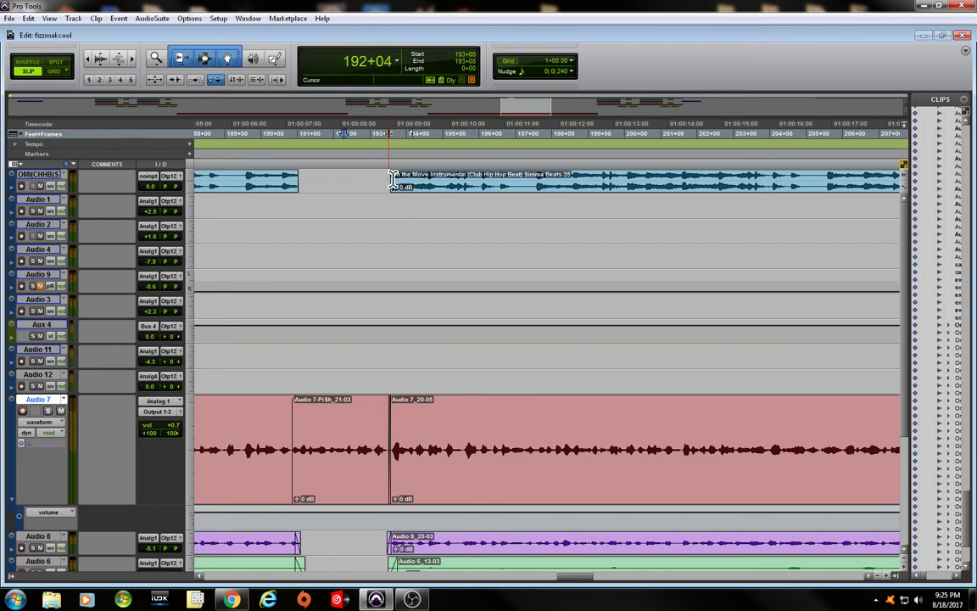
key(ctrl+bracketright)
key(ctrl+bracketright)
key(ctrl+bracketright)
key(ctrl+bracketright)
key(ctrl+bracketright)
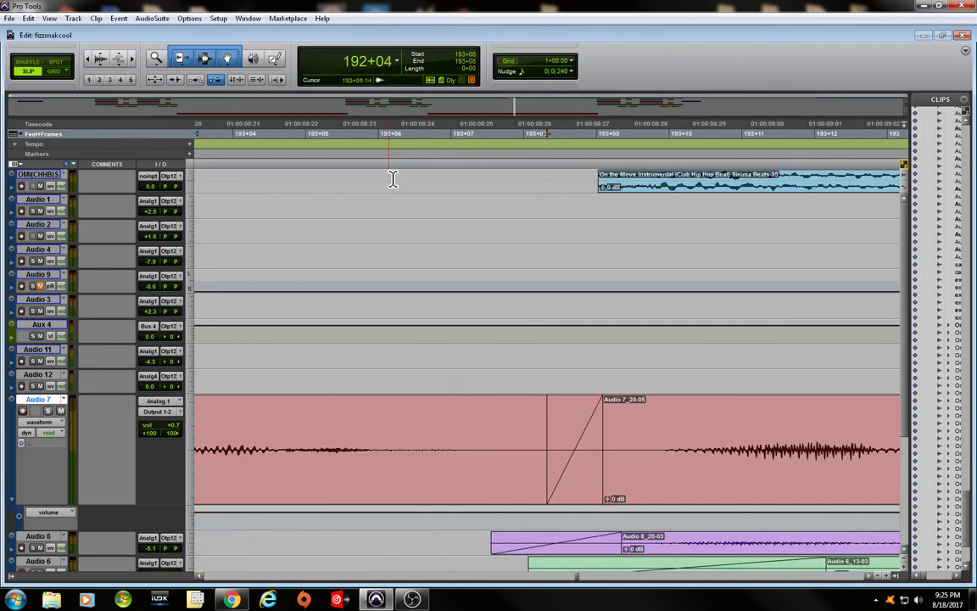
click(629, 185)
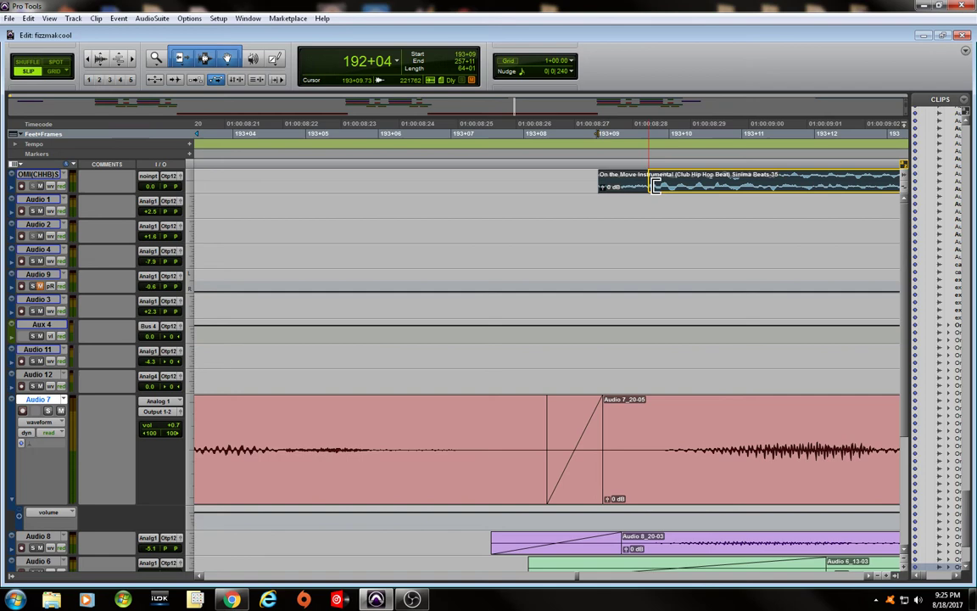
click(655, 185)
click(659, 187)
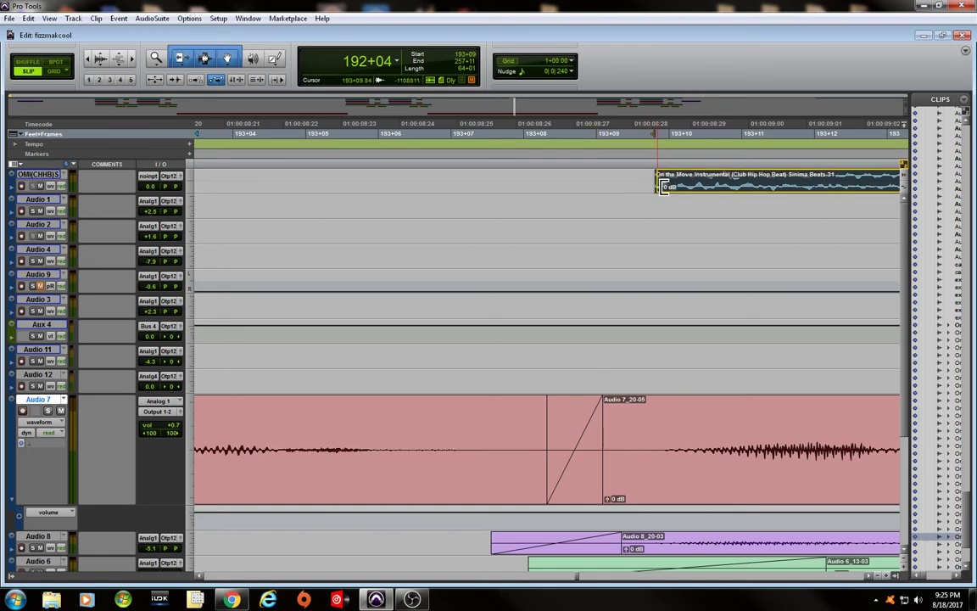
click(555, 168)
click(598, 169)
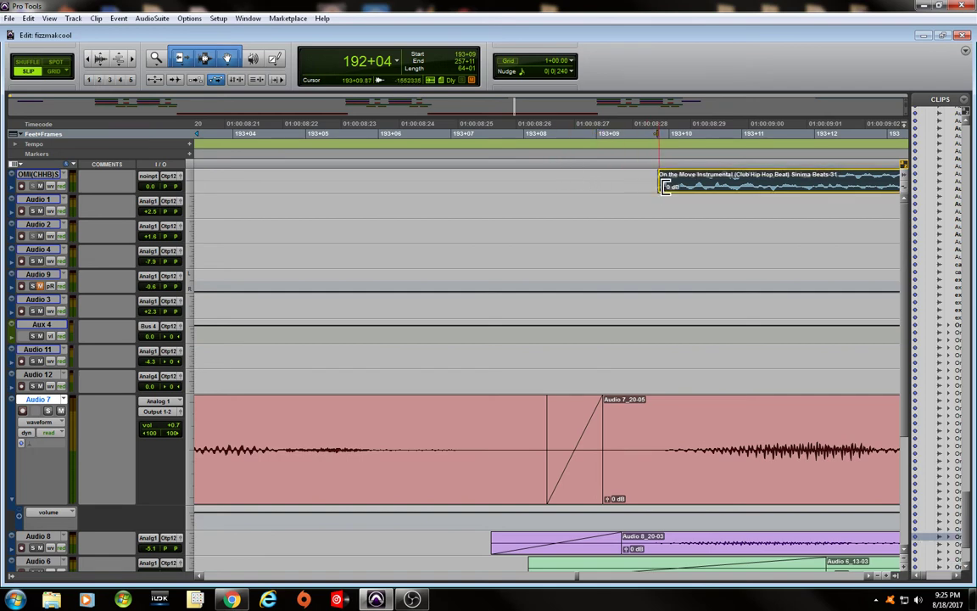
click(520, 176)
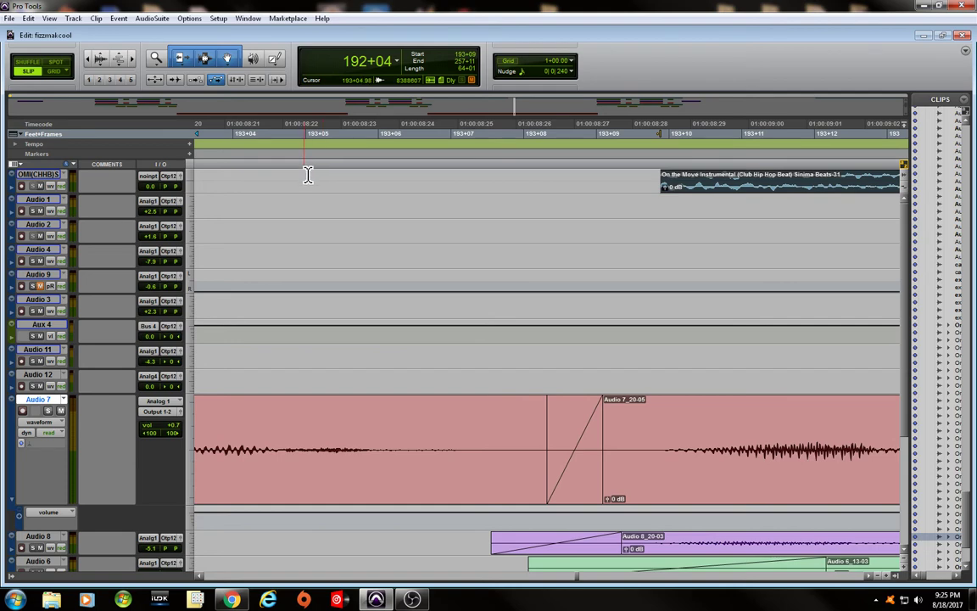
Audition the beat edit from 187+04, then trim the first beat clip's end to 191+01.
key(ctrl+bracketleft)
key(ctrl+bracketleft)
key(ctrl+bracketleft)
key(ctrl+bracketleft)
key(ctrl+bracketleft)
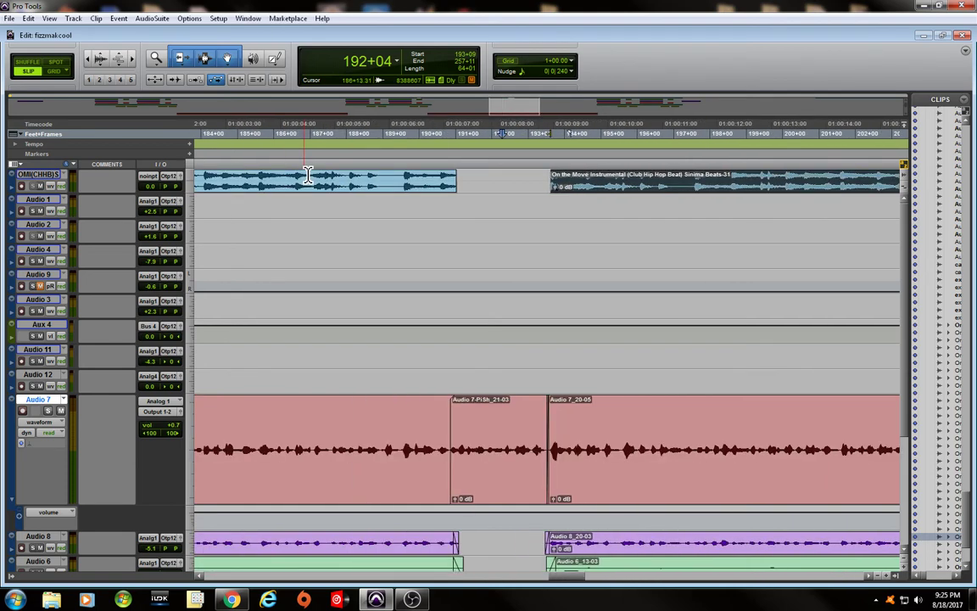
click(352, 148)
key(space)
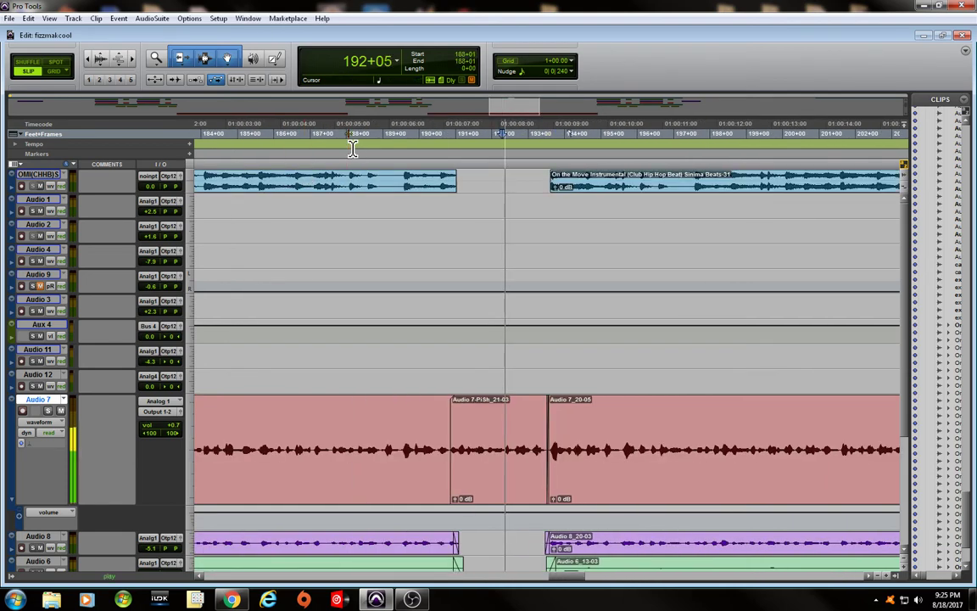
click(323, 138)
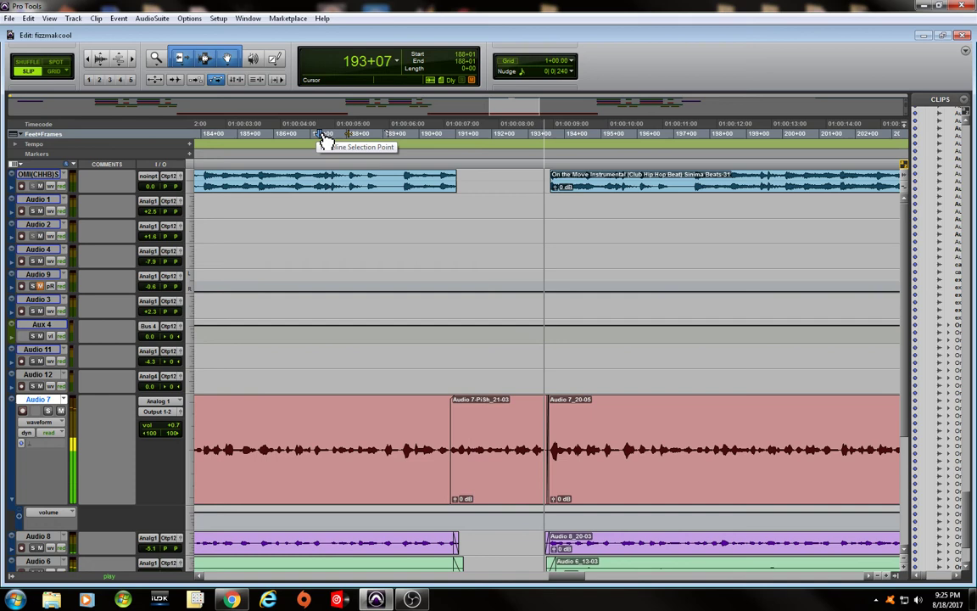
key(space)
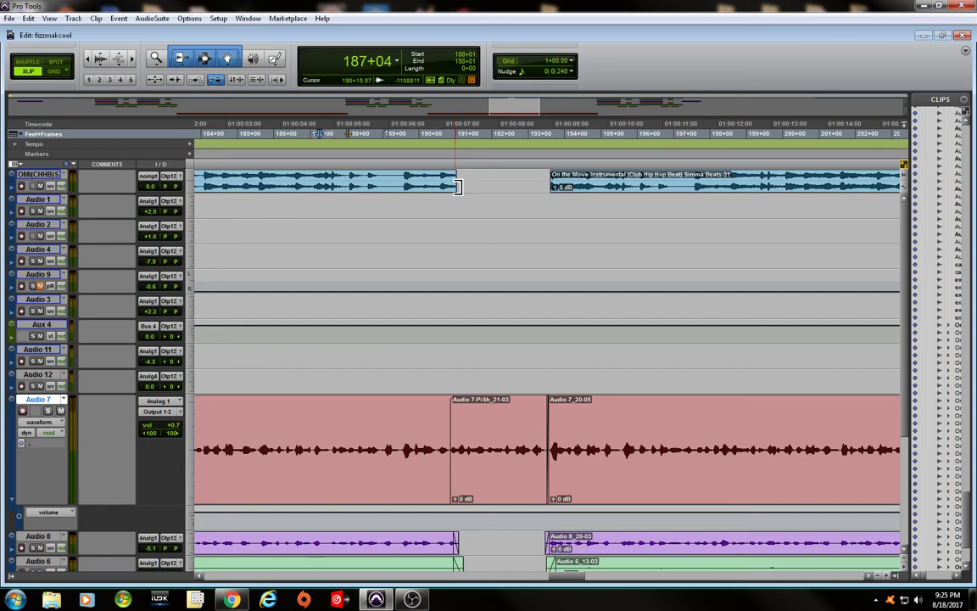
drag(458, 186, 471, 188)
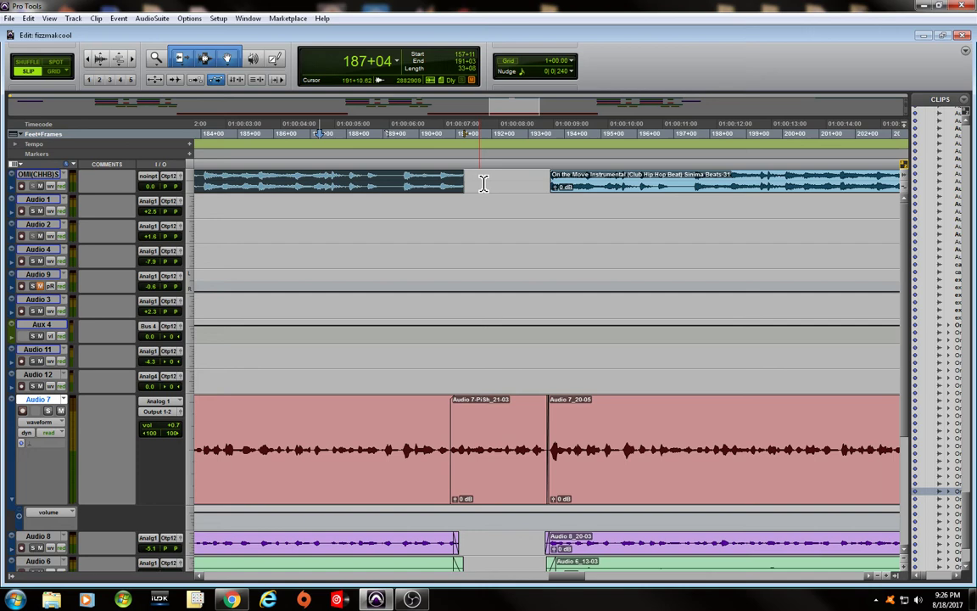
click(484, 185)
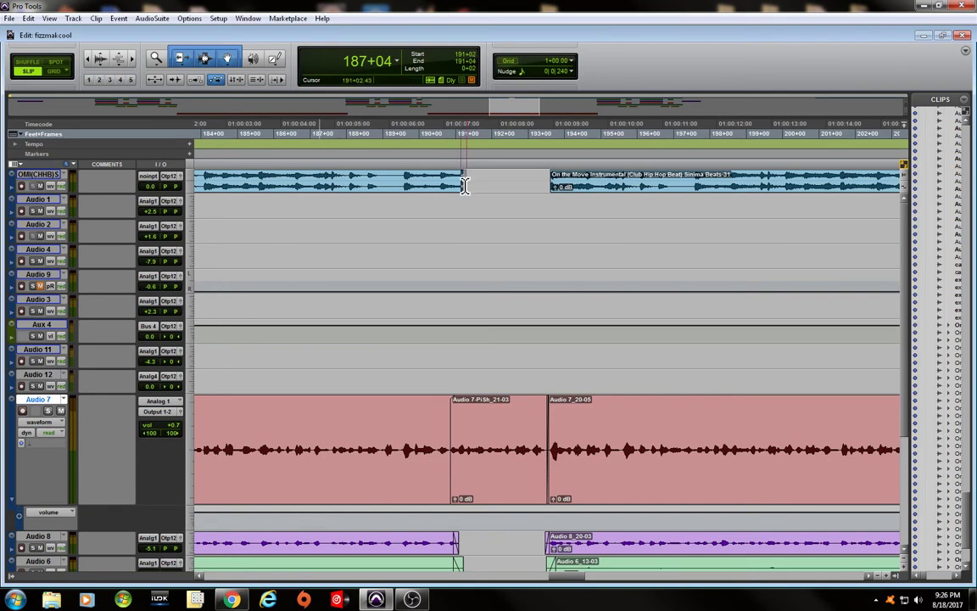
Select the first beat clip's tail and open Vari-Fi, previewing Speed Up before returning to Slow Down.
drag(466, 183, 414, 195)
click(152, 17)
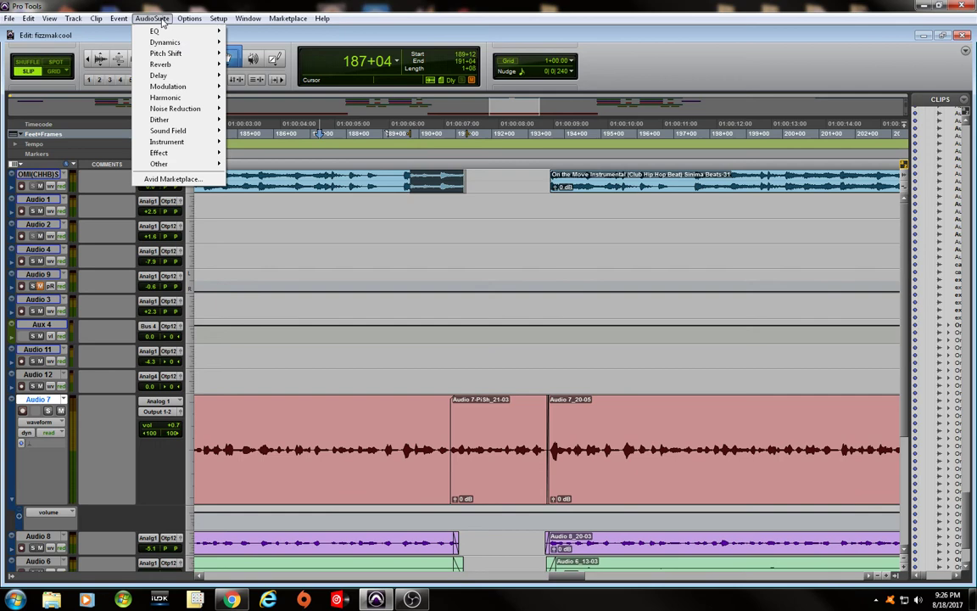
mouse_move(166, 53)
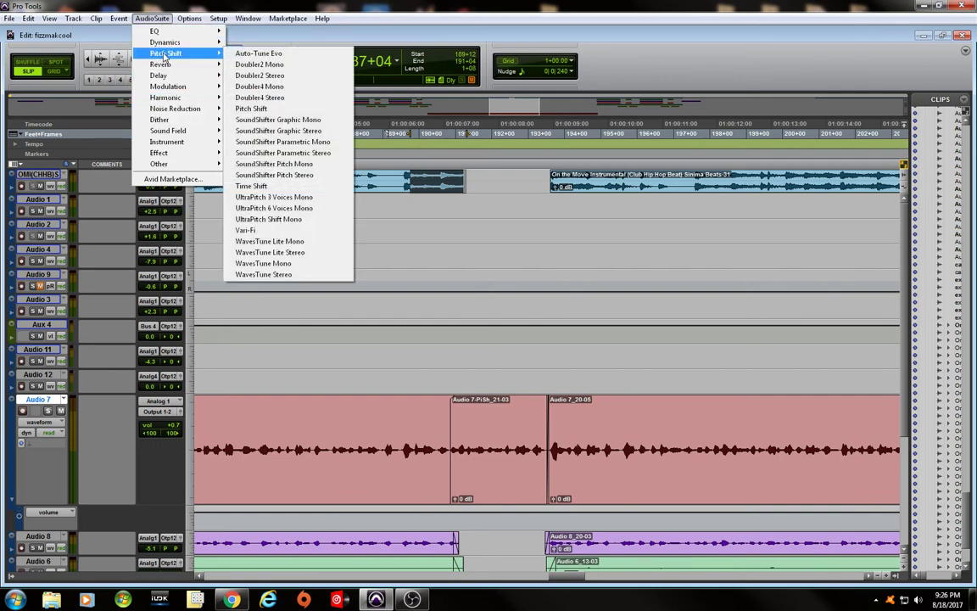
click(269, 231)
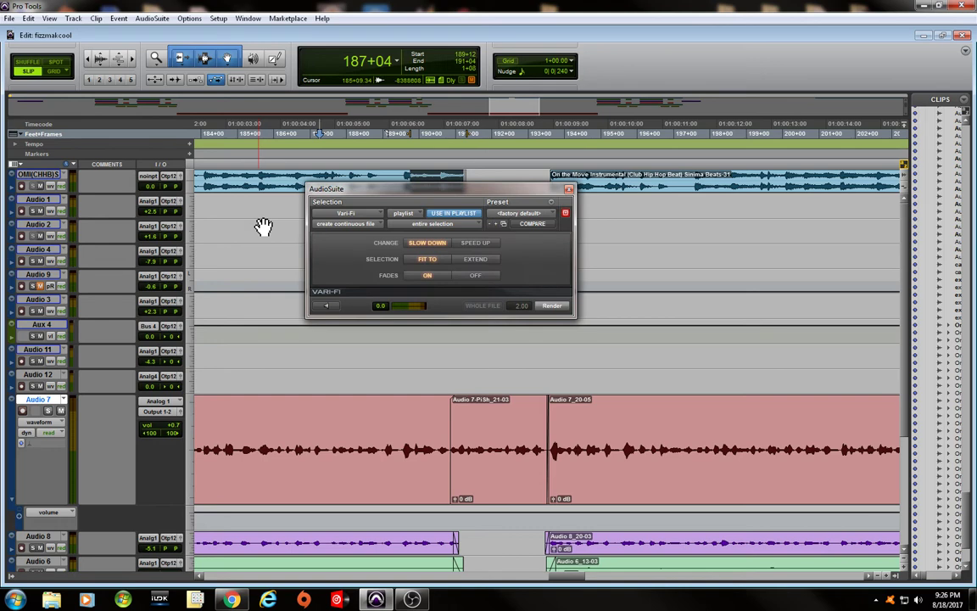
click(325, 307)
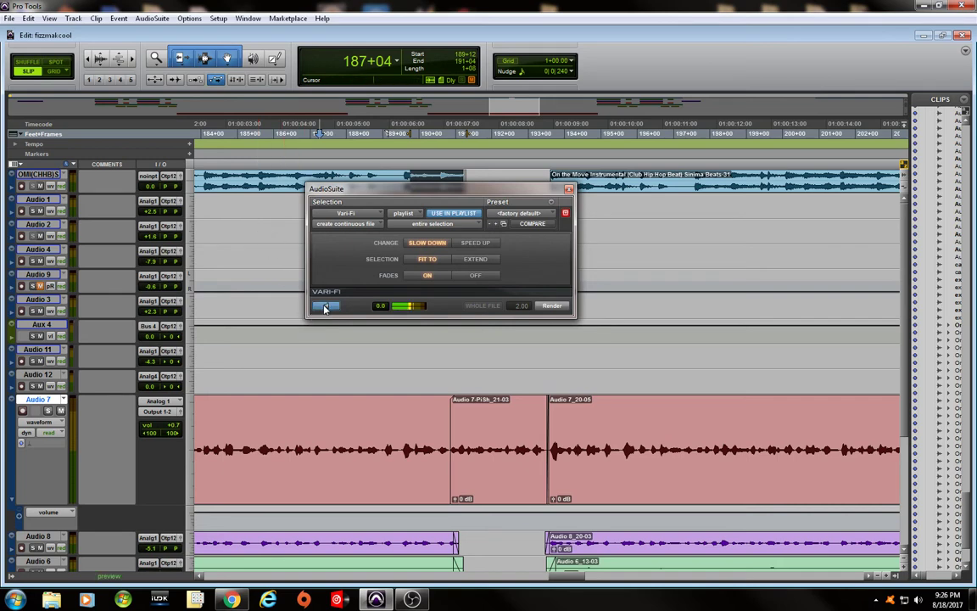
click(325, 307)
click(471, 242)
click(327, 307)
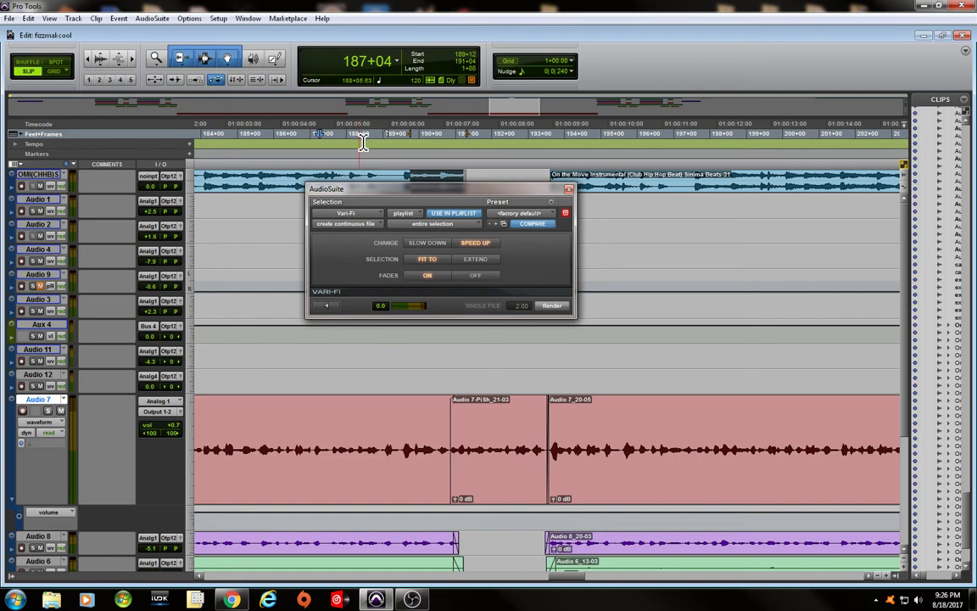
click(424, 243)
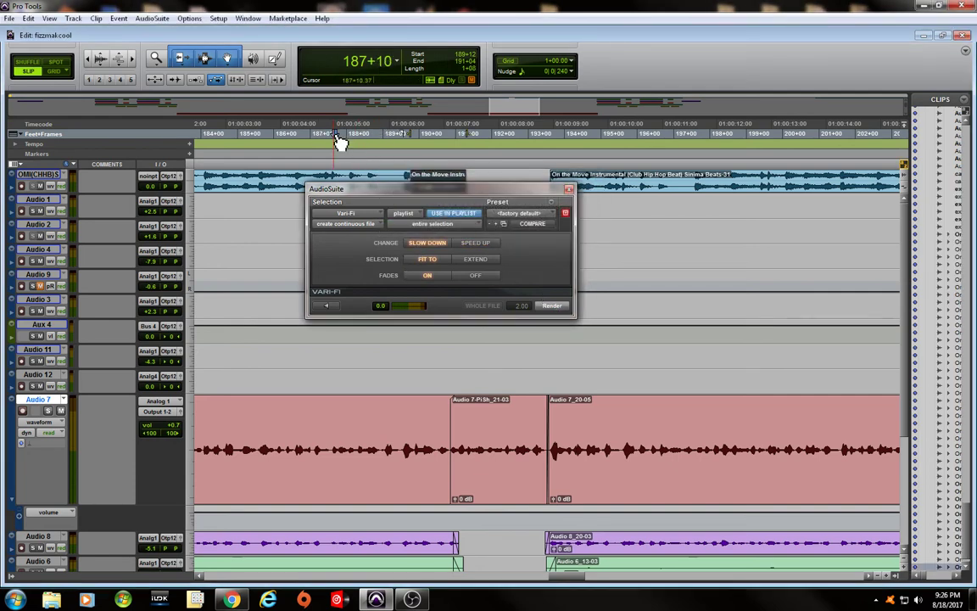
Render the Vari-Fi slowdown on the beat tail, redoing it over 190+13 to 191+04.
key(space)
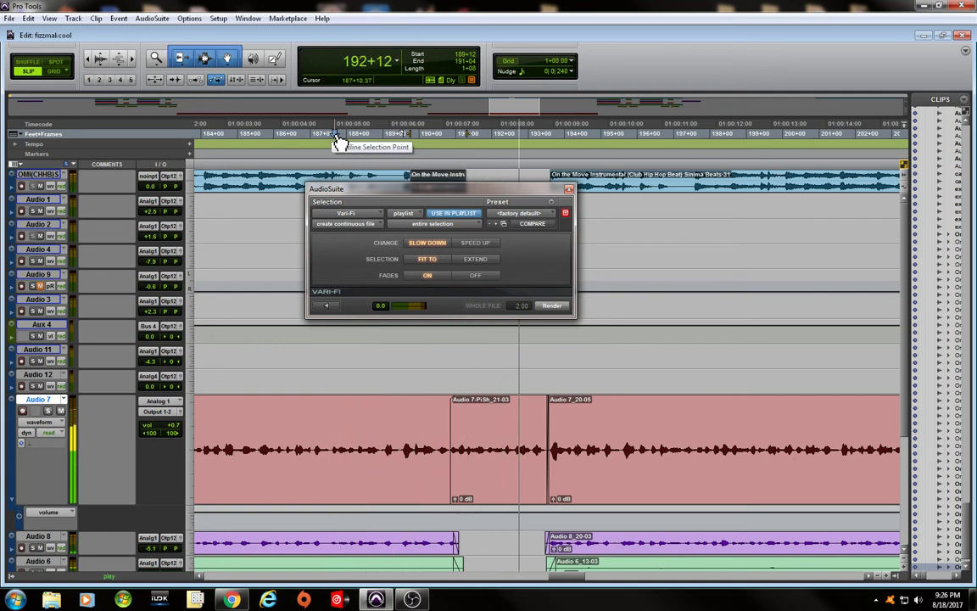
key(space)
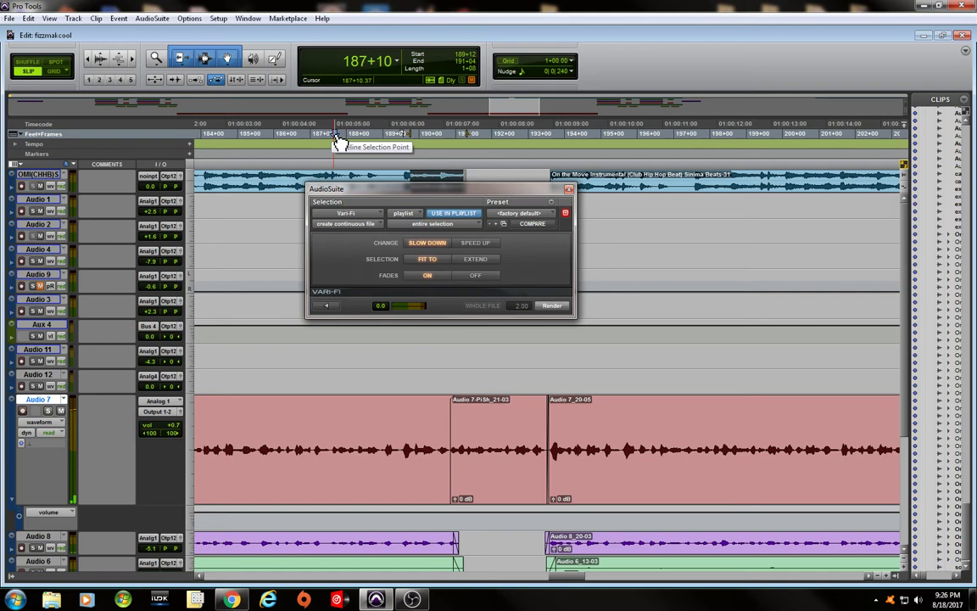
click(434, 178)
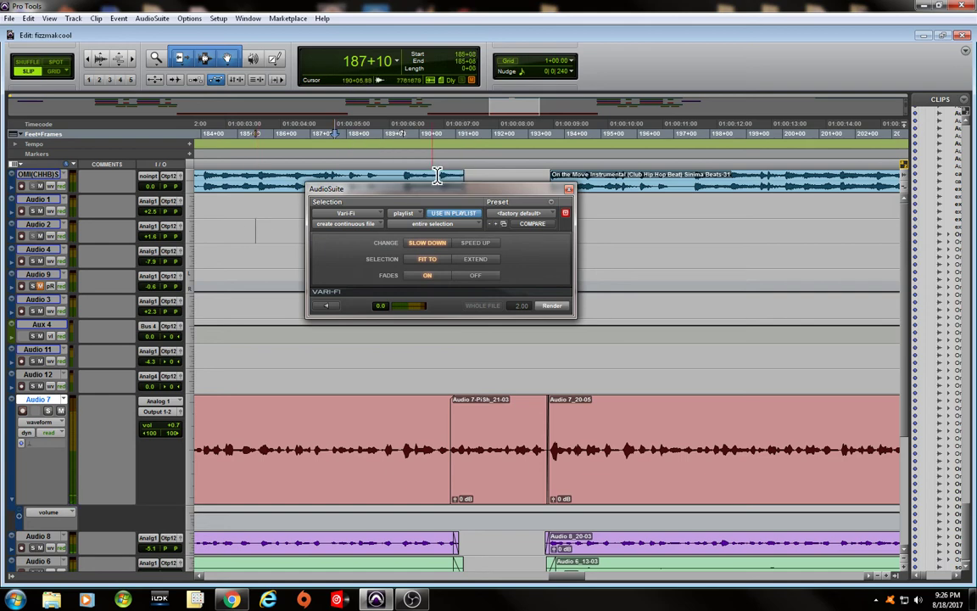
drag(434, 179, 463, 178)
click(552, 305)
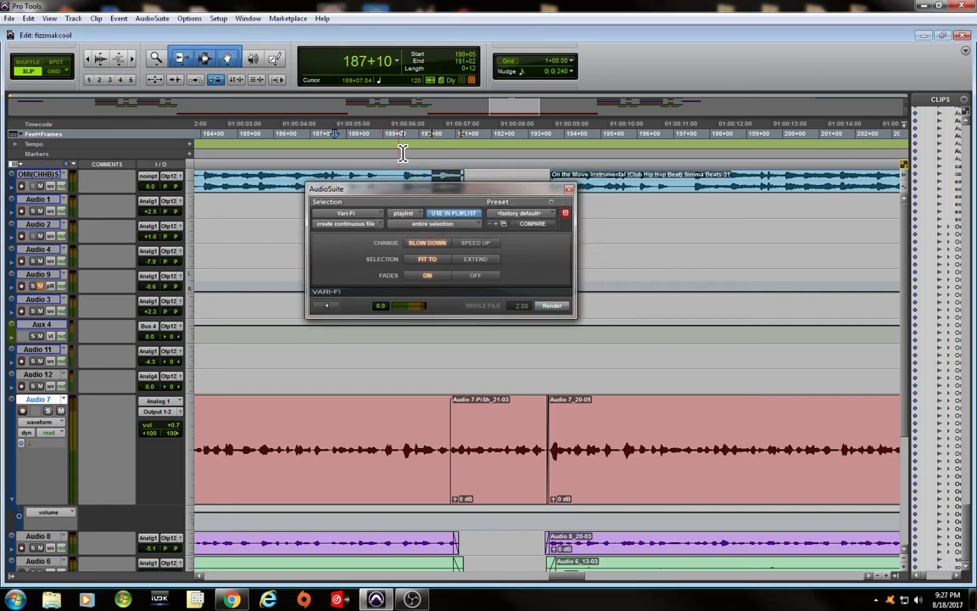
drag(469, 177, 436, 175)
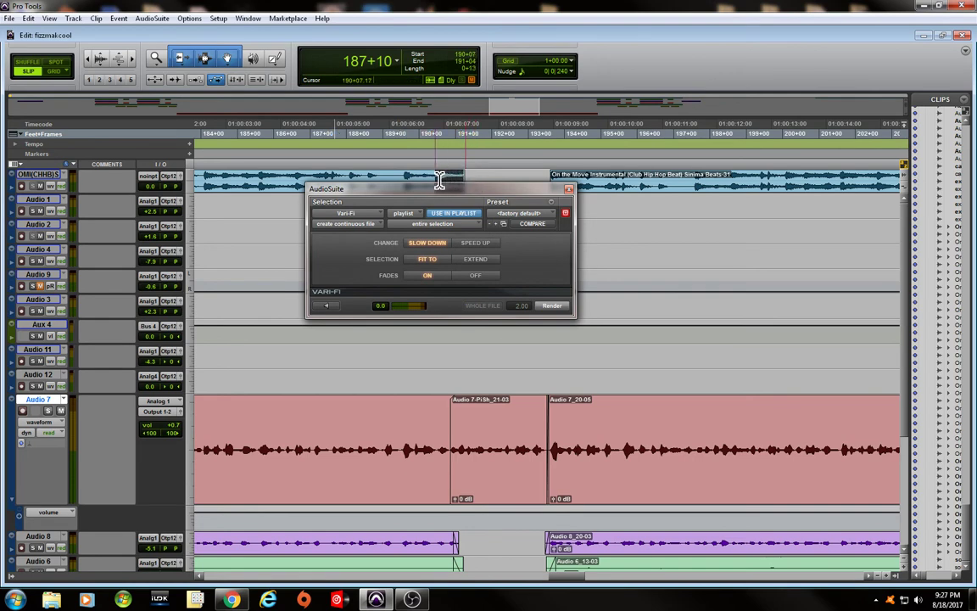
click(552, 305)
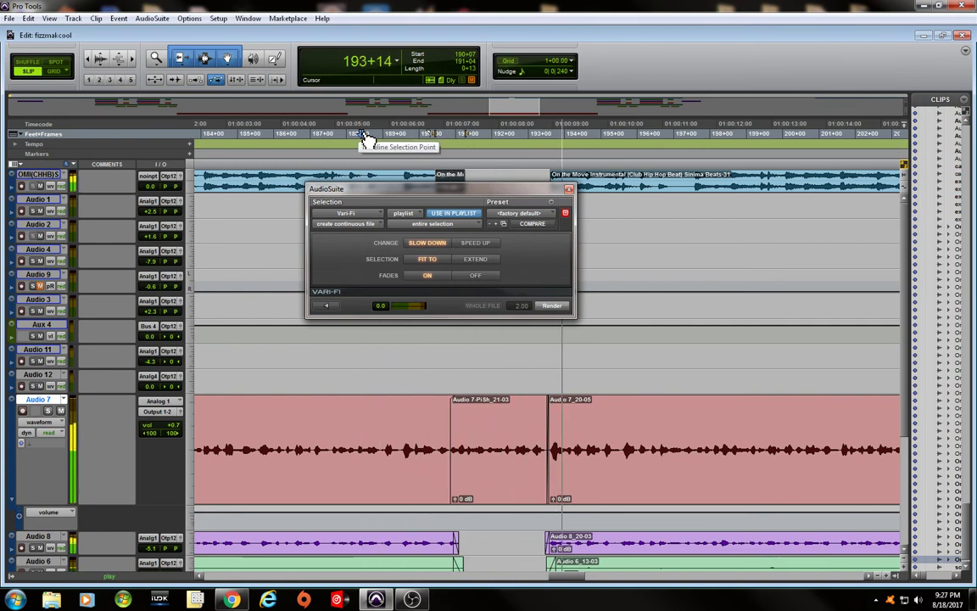
key(space)
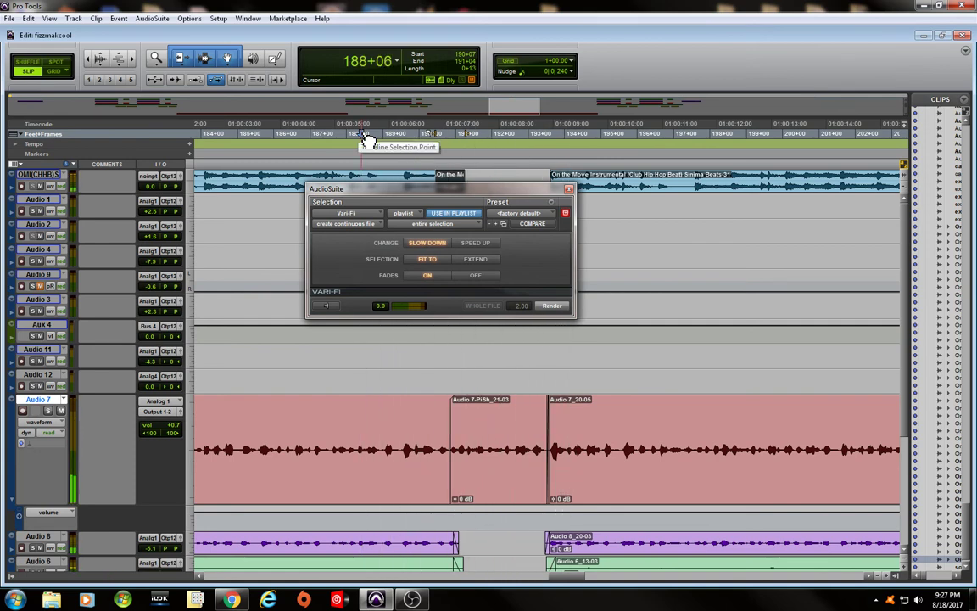
Close the Vari-Fi window and bring up the Batch Fades dialog.
click(568, 190)
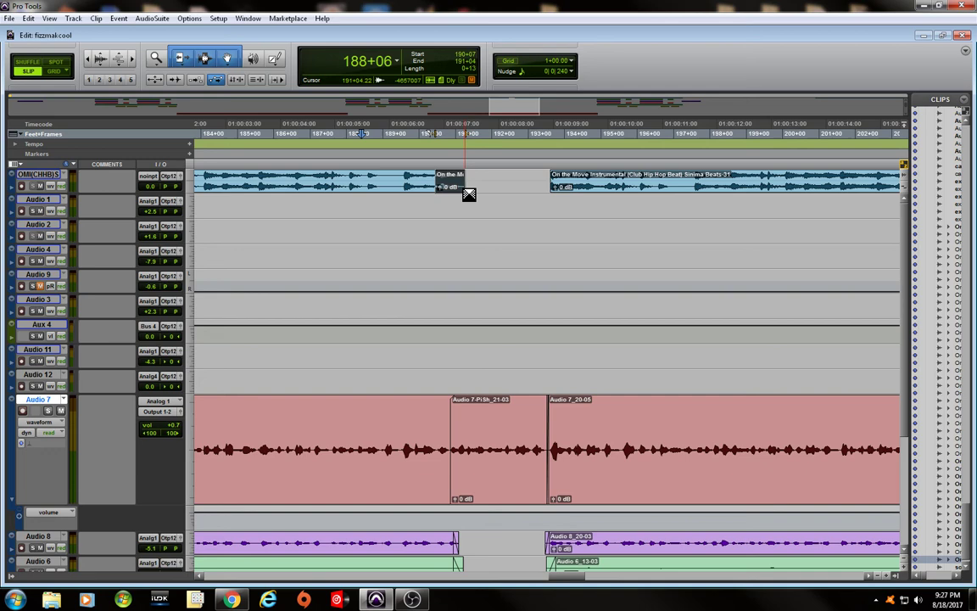
key(ctrl+f)
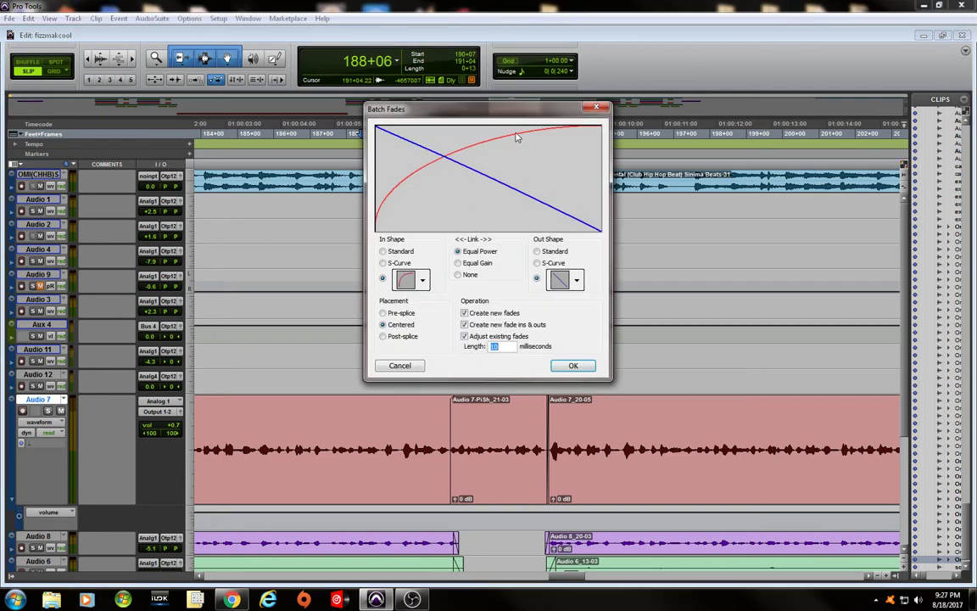
Dismiss Batch Fades, zoom in on the beat clip's tail, and draw a fade-out from 190+12 to 191+04.
key(Return)
scroll(551, 135, right, 5)
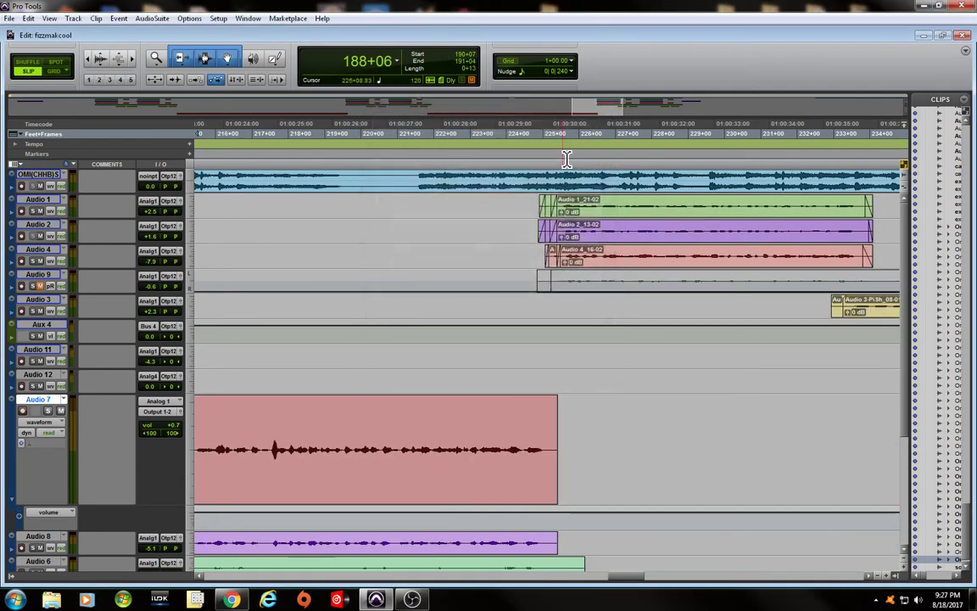
scroll(499, 231, down, 3)
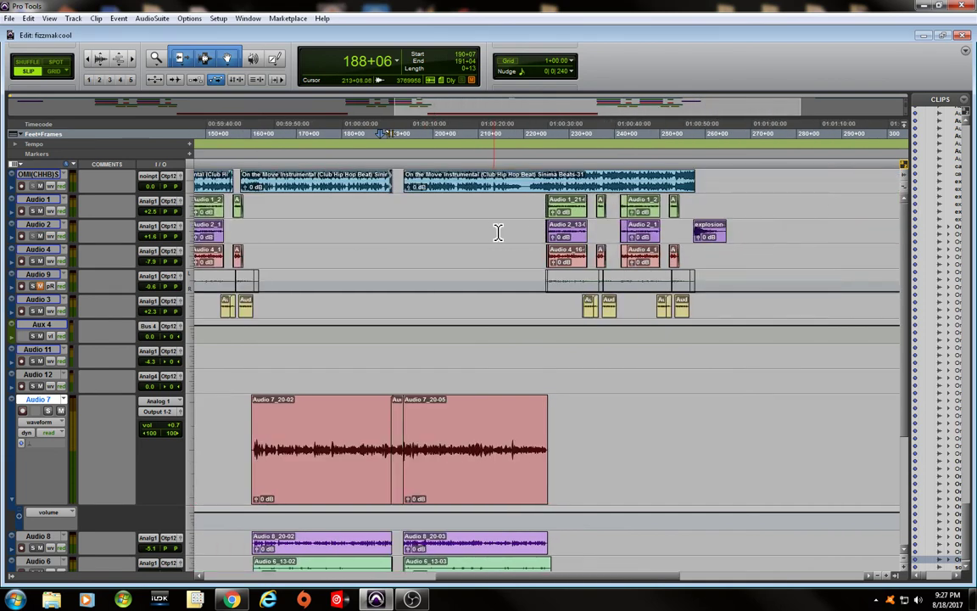
click(393, 206)
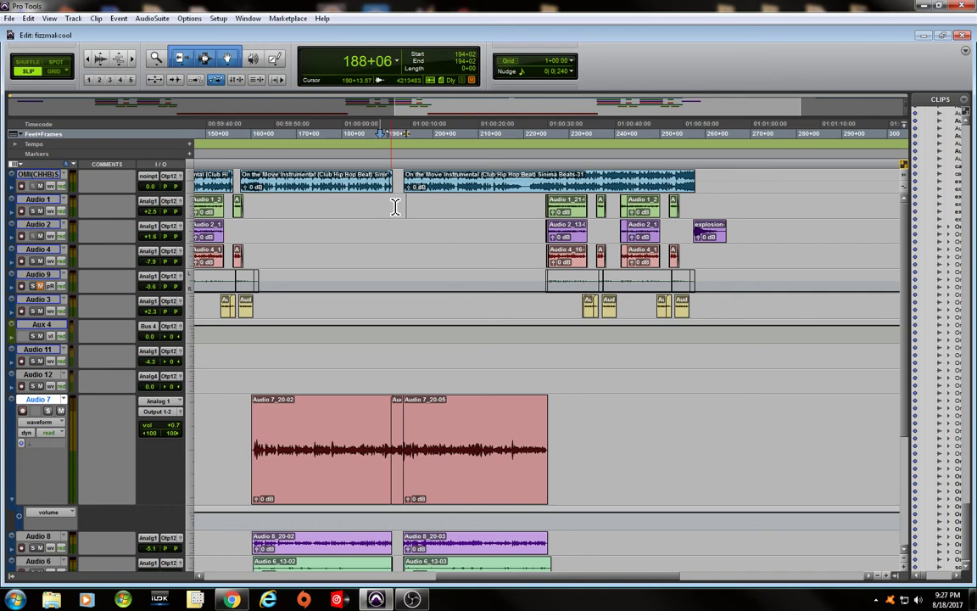
key(ctrl+bracketright)
key(ctrl+bracketright)
key(ctrl+bracketright)
key(ctrl+bracketright)
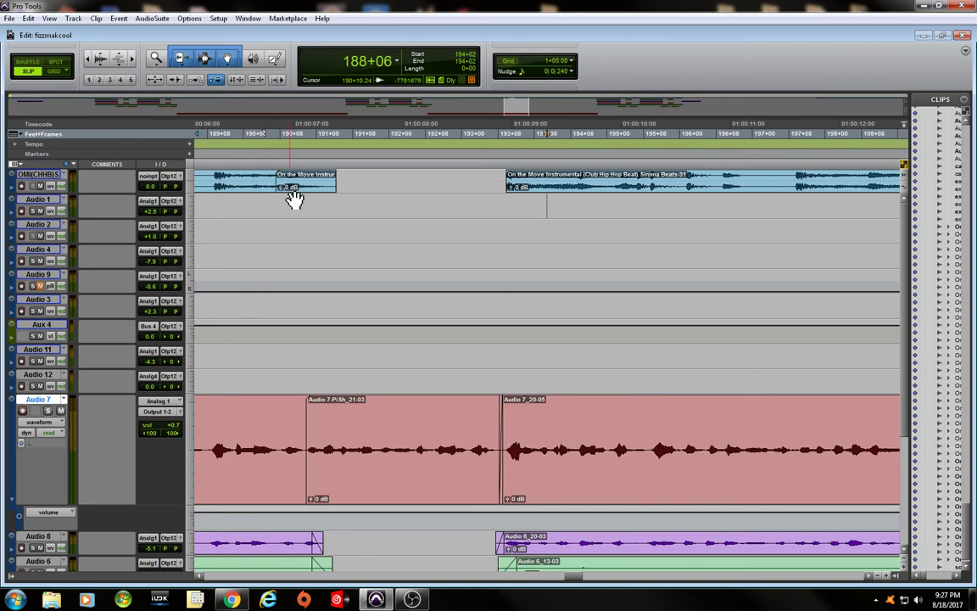
key(ctrl+])
key(ctrl+])
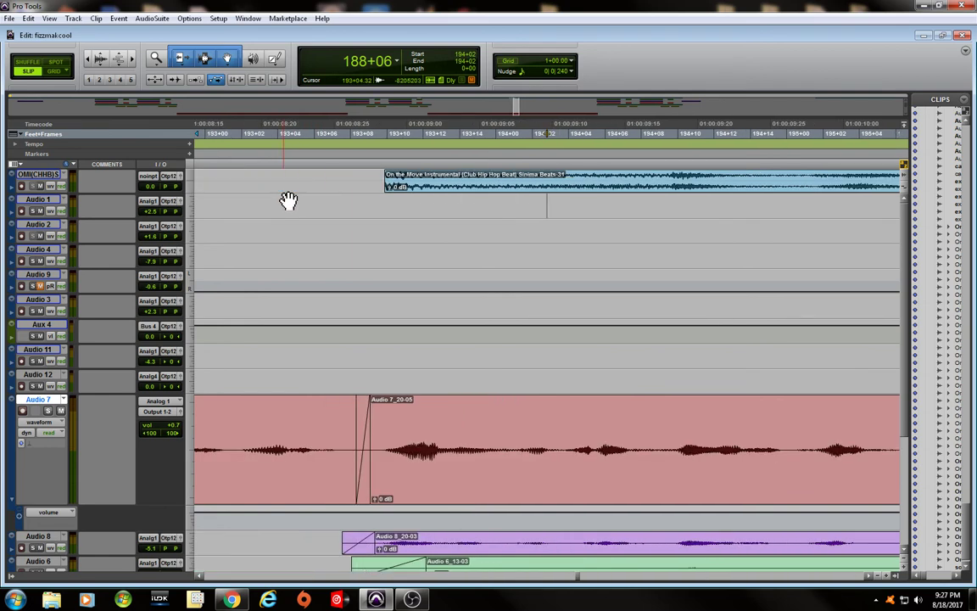
click(201, 576)
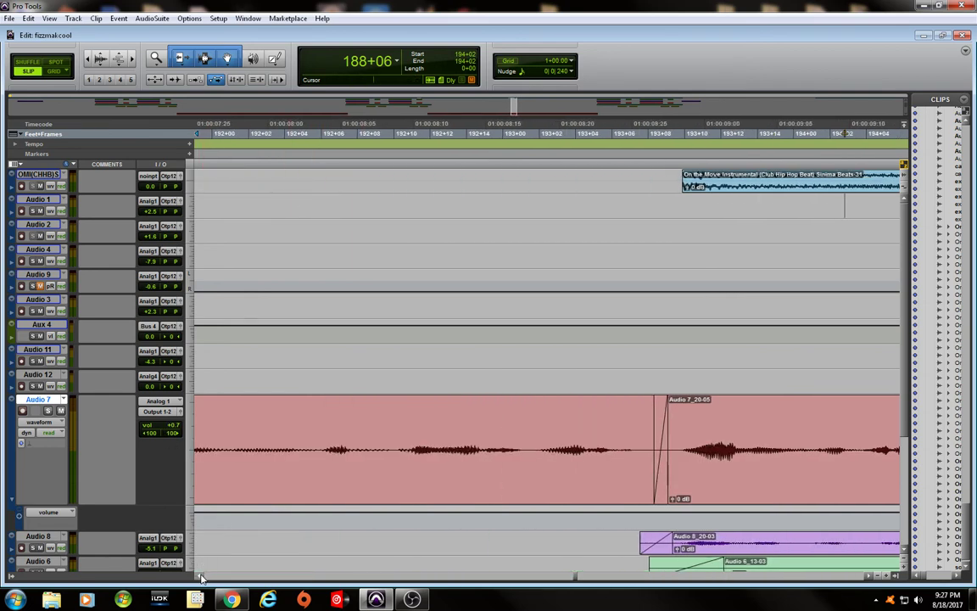
drag(201, 576, 201, 576)
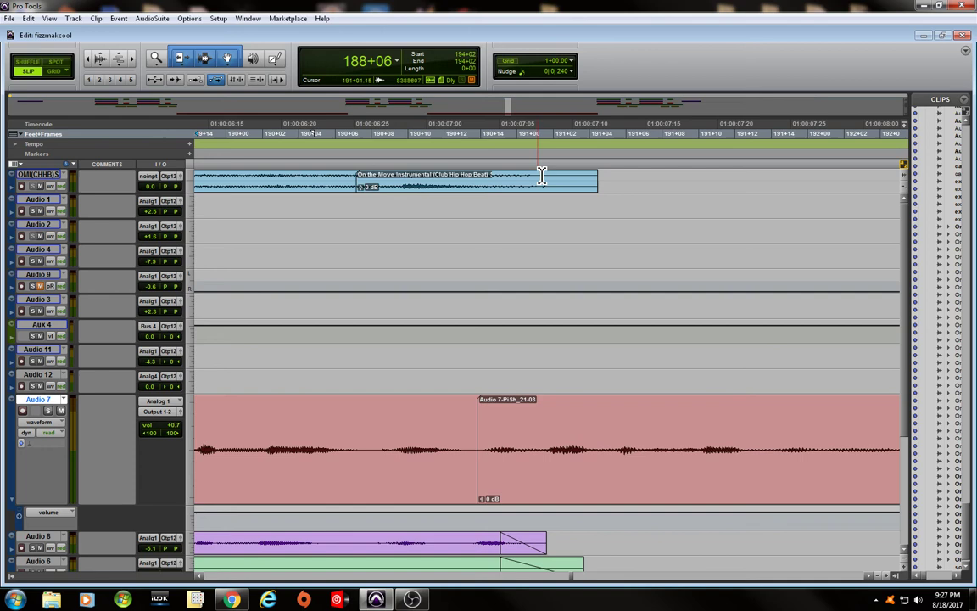
drag(598, 177, 463, 177)
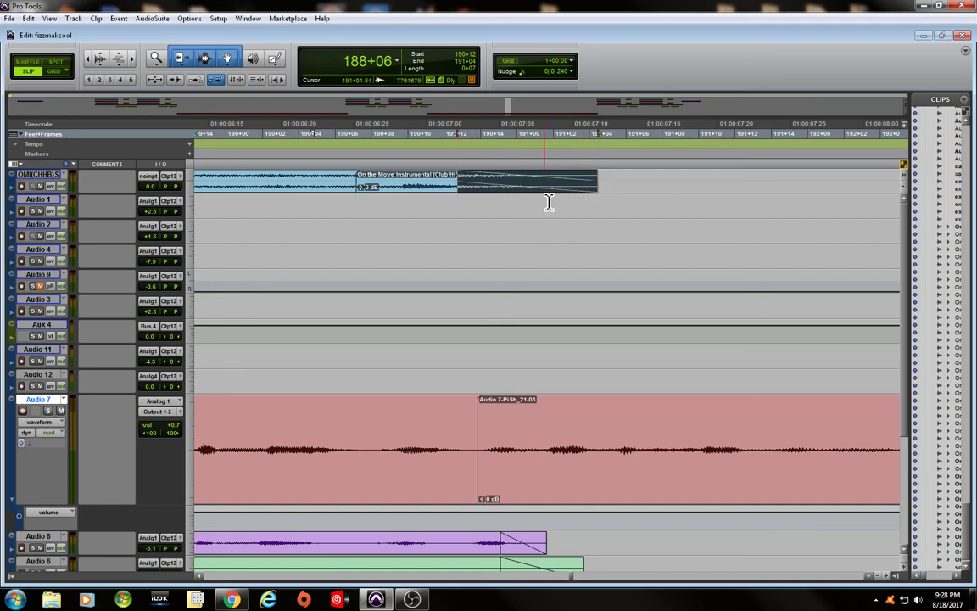
Change the beat clip's tail fade-out to a custom exponential out shape with Equal Gain slope.
key(ctrl+f)
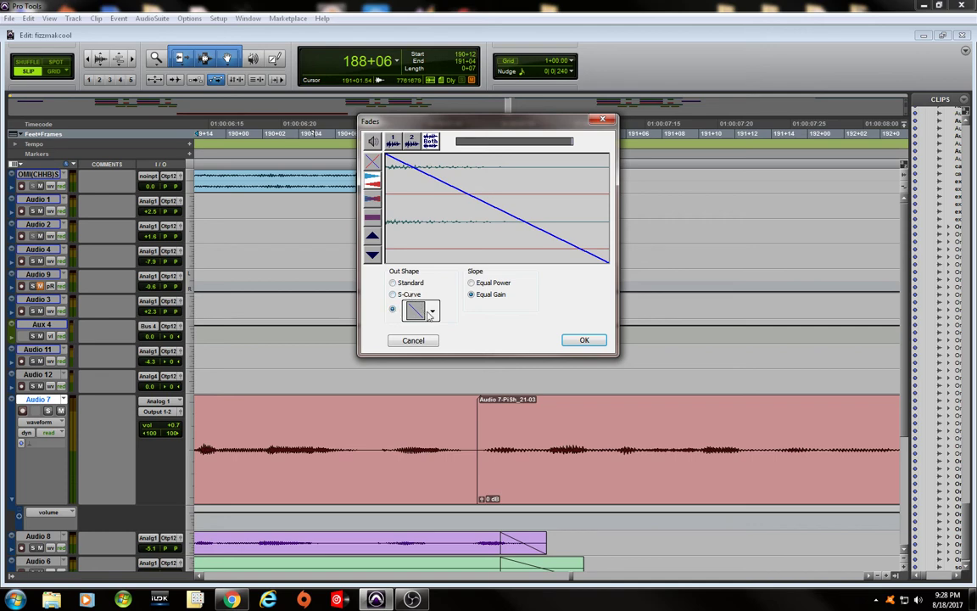
click(428, 312)
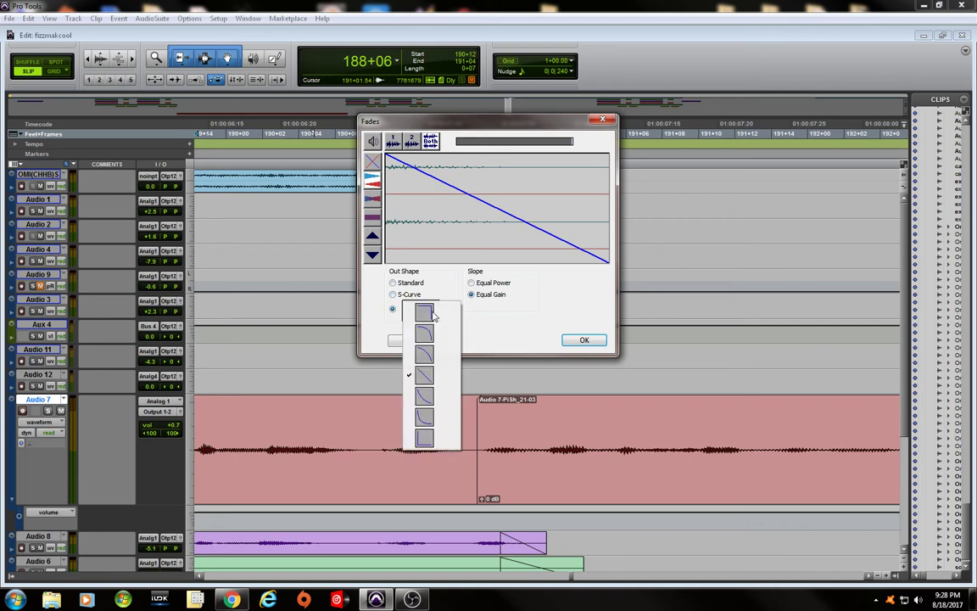
click(423, 394)
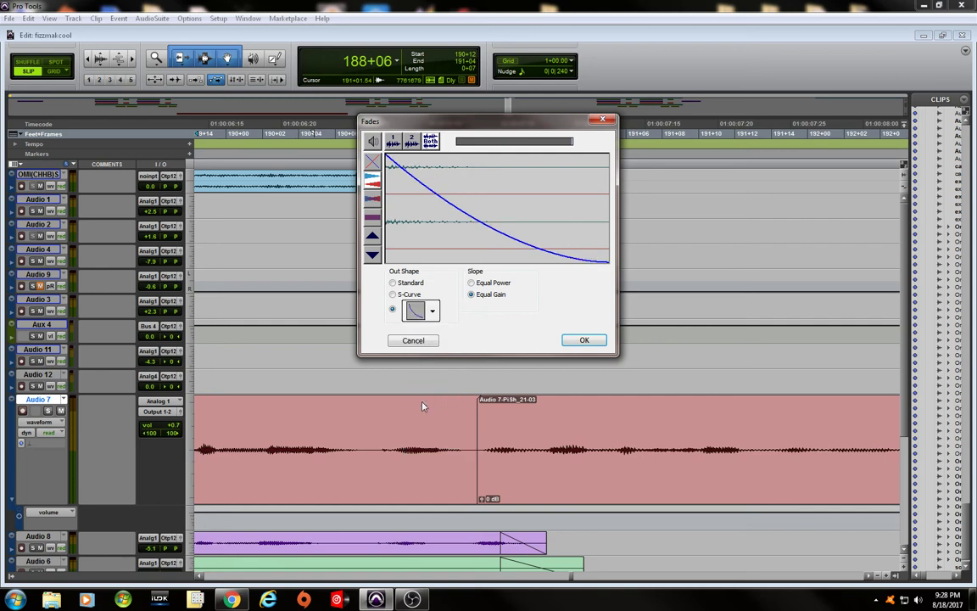
click(372, 242)
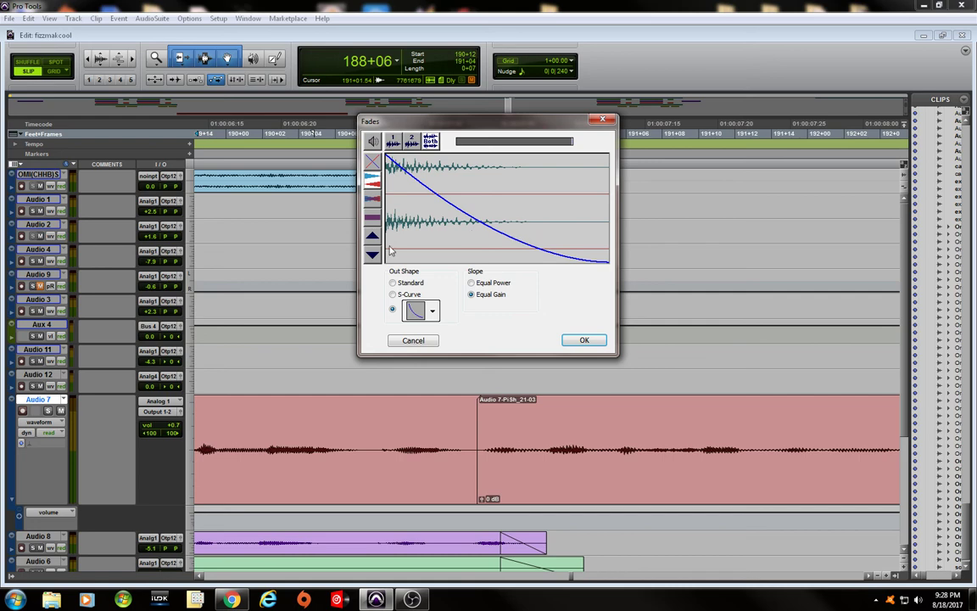
click(584, 340)
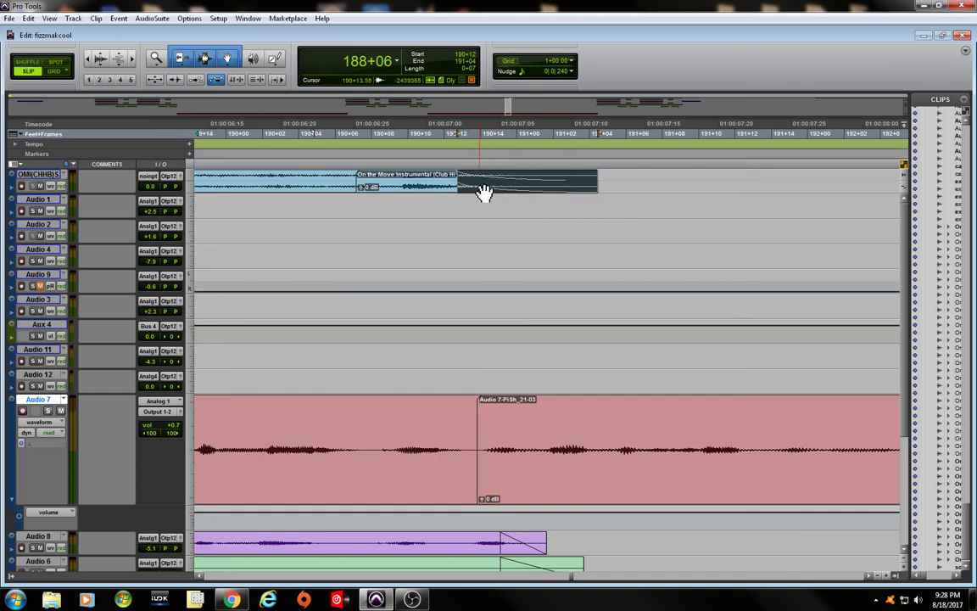
click(235, 135)
key(ctrl+[)
key(ctrl+[)
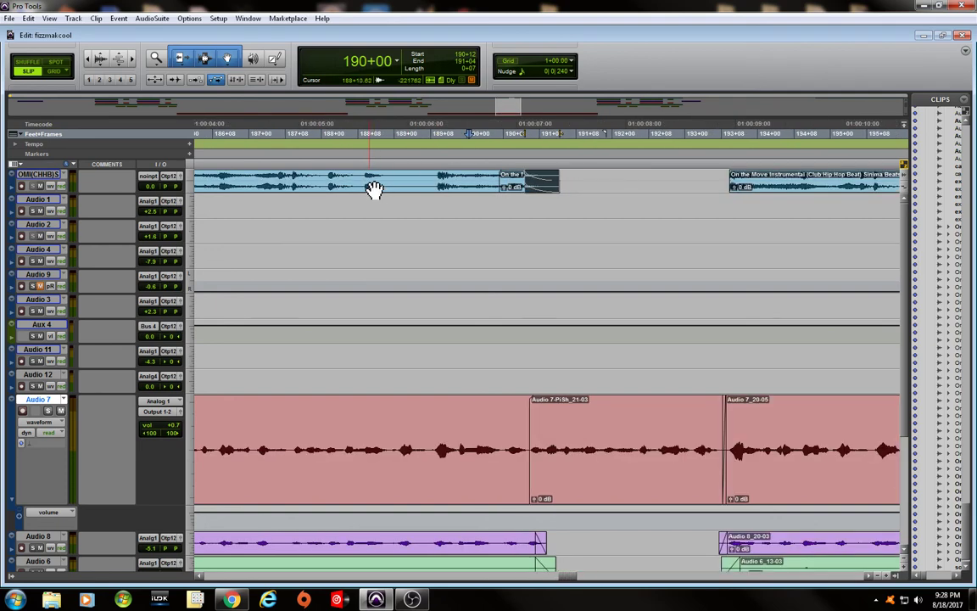
click(340, 146)
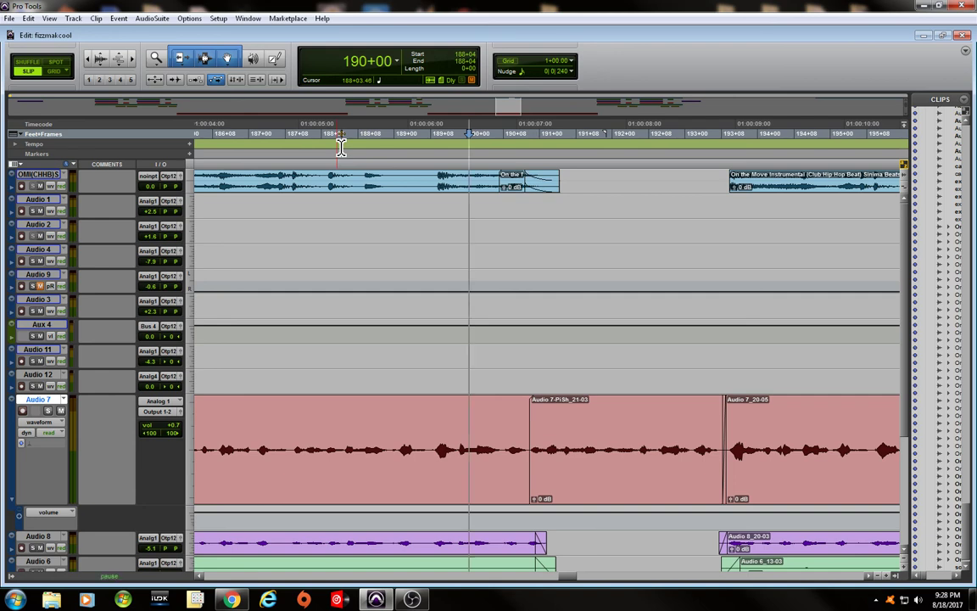
key(space)
click(274, 135)
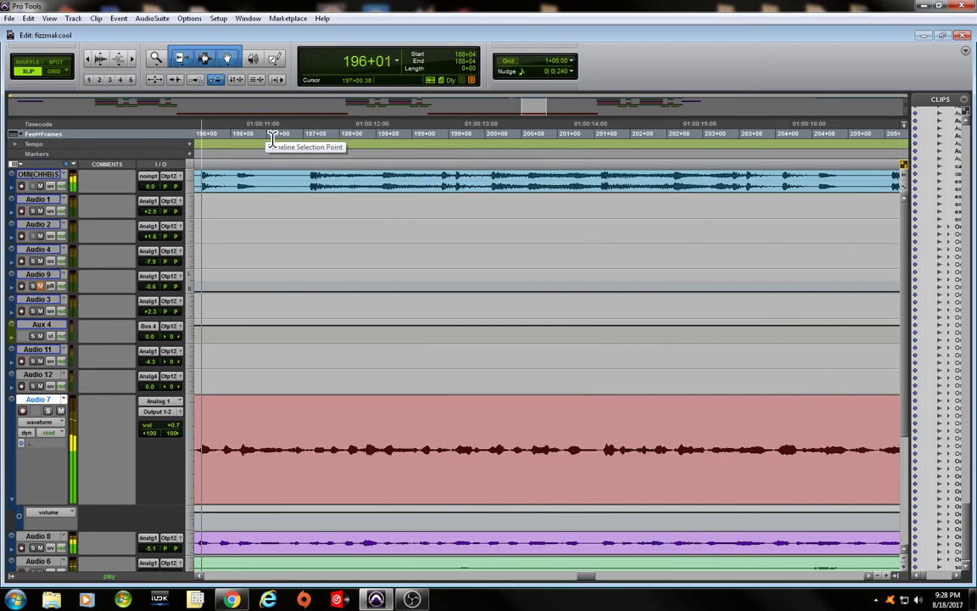
key(space)
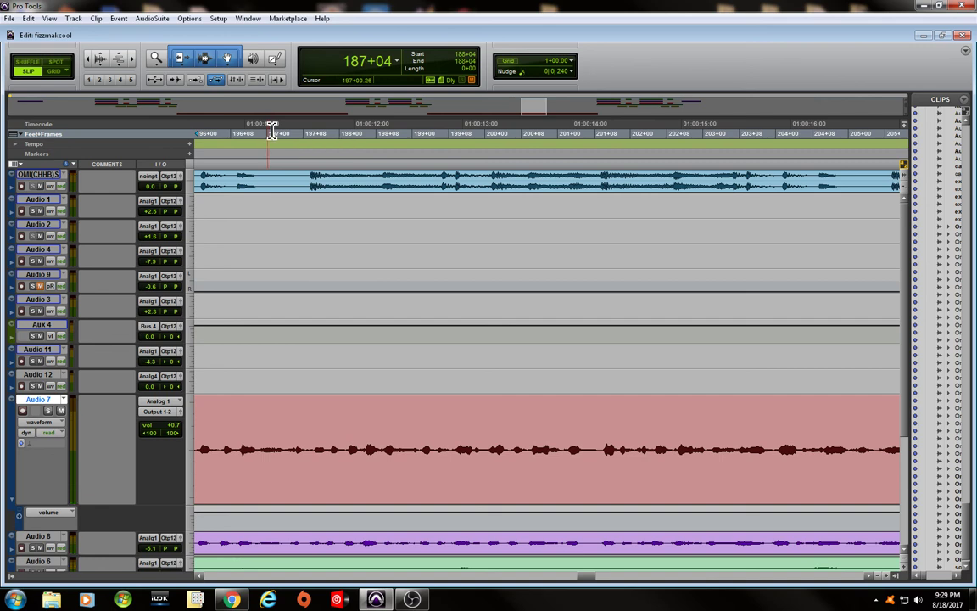
key(ctrl+bracketleft)
key(ctrl+bracketleft)
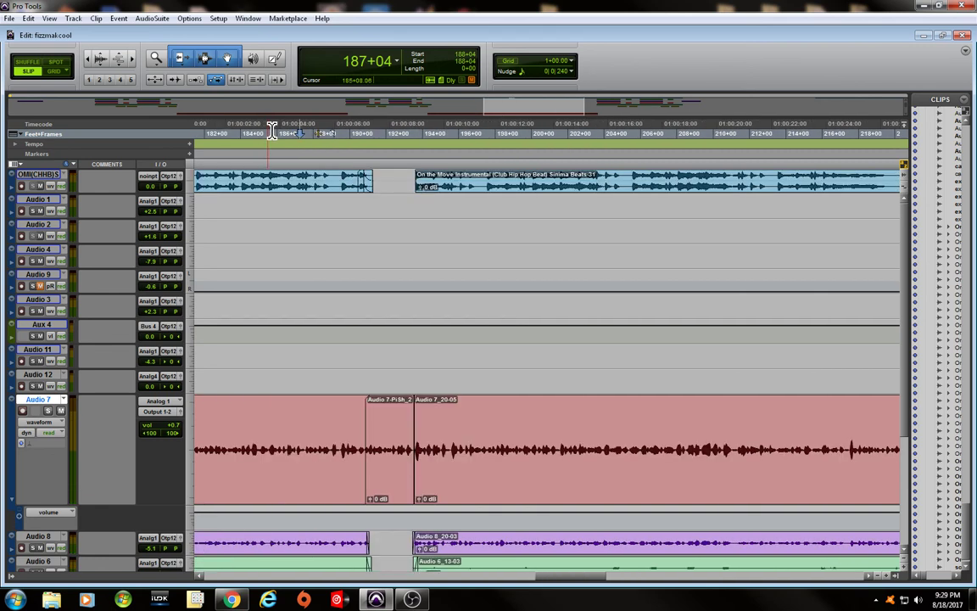